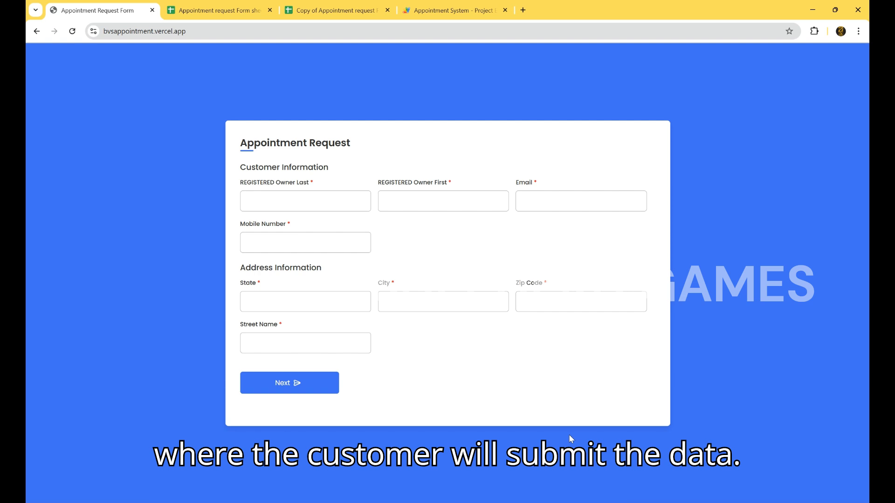
Enter the customer's mobile number and continue to the dog information page
left_click(335, 224)
type("545-555-5555")
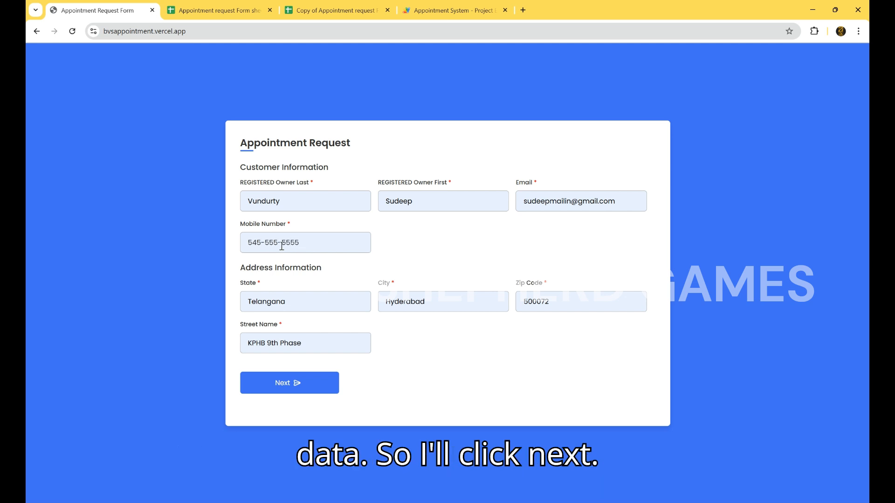
left_click(288, 383)
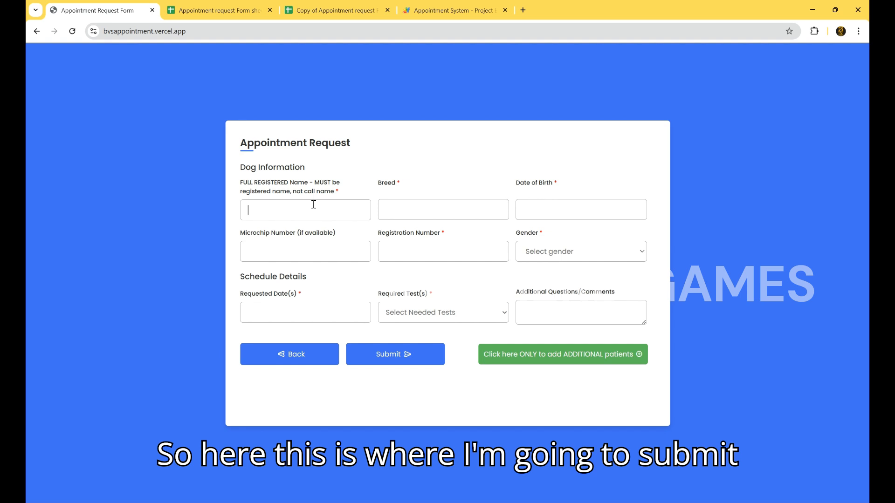
Enter the dog's registered name snoopy, breed dog, and its date of birth
type("snoopy")
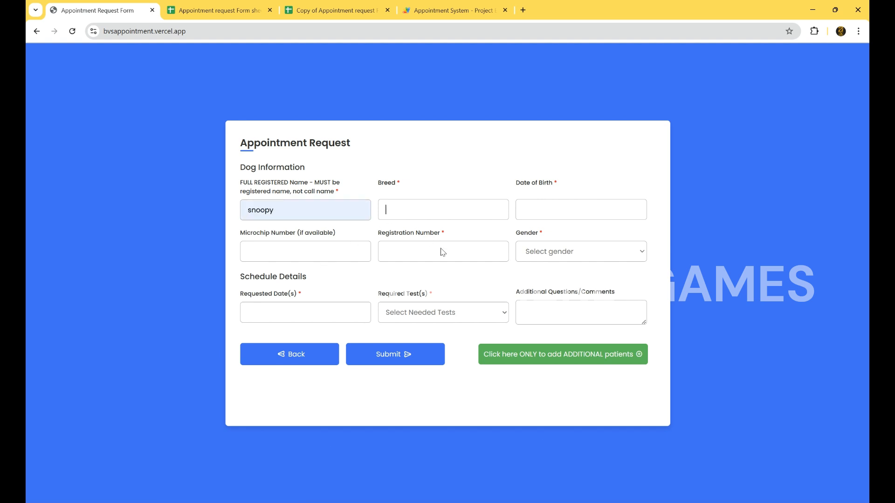
type("dog")
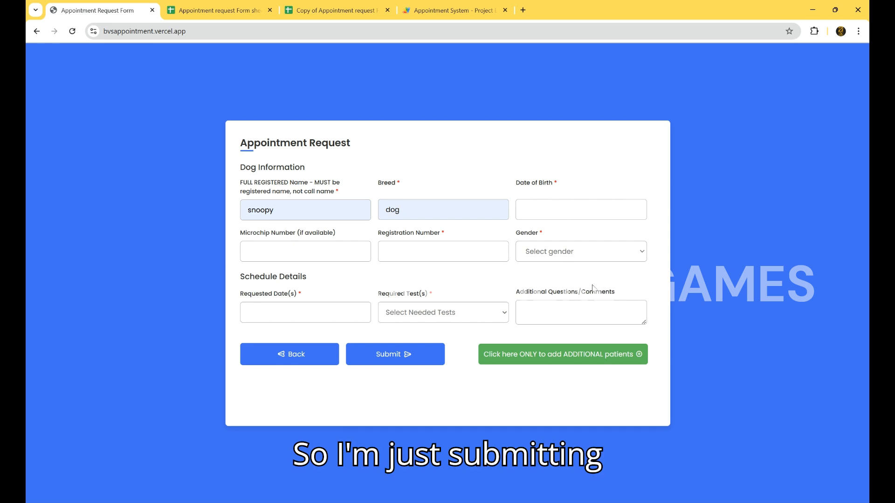
left_click(597, 299)
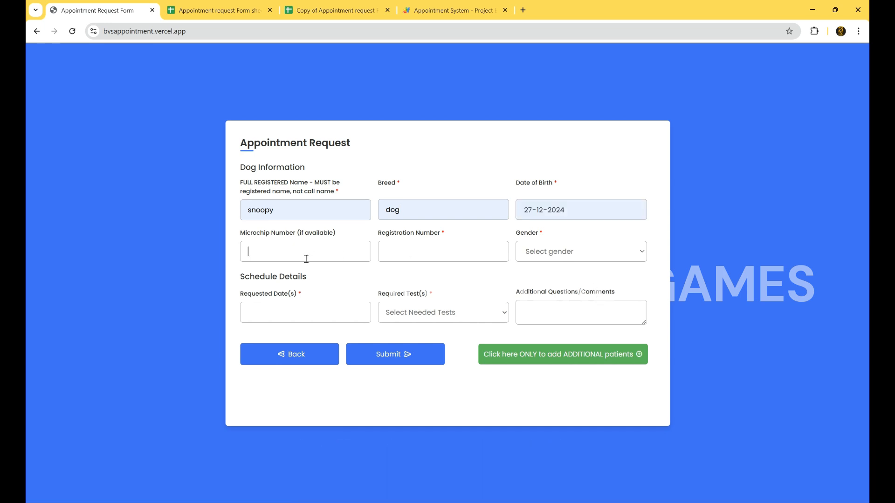
Fill in placeholder microchip and registration numbers and set the dog's gender to Male
type("sdfsdf")
left_click(414, 248)
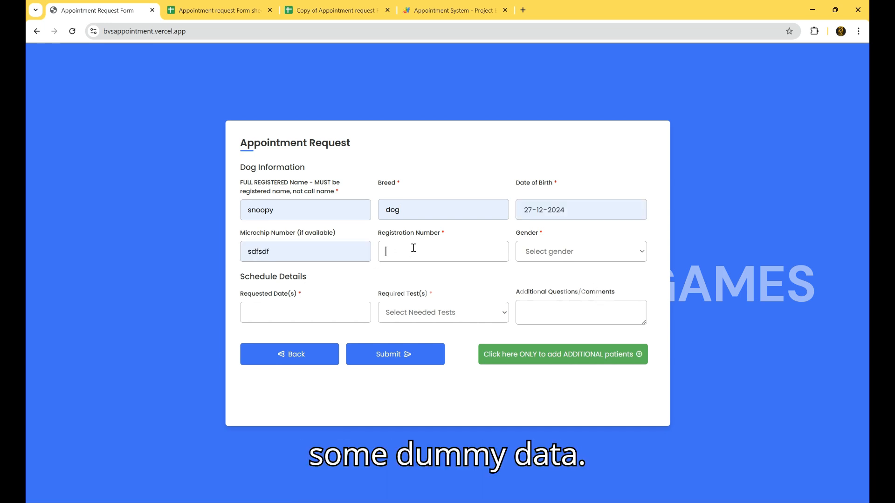
type("sdfdsfds")
left_click(534, 256)
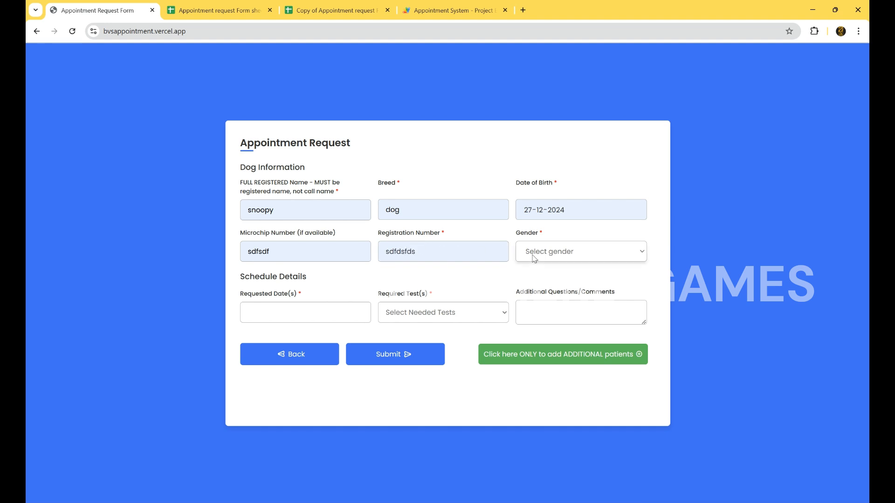
left_click(533, 293)
Set the requested date to jan 1, 2025 and select OFA Trachea, Hip/Elbow, Cardiac, Legg Calve Perthese and Thyroid tests
left_click(297, 315)
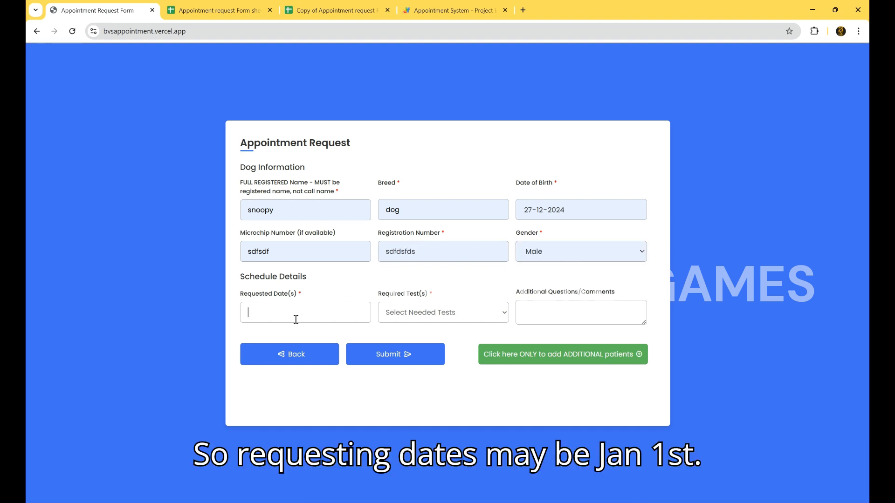
type("jan 1, 2025")
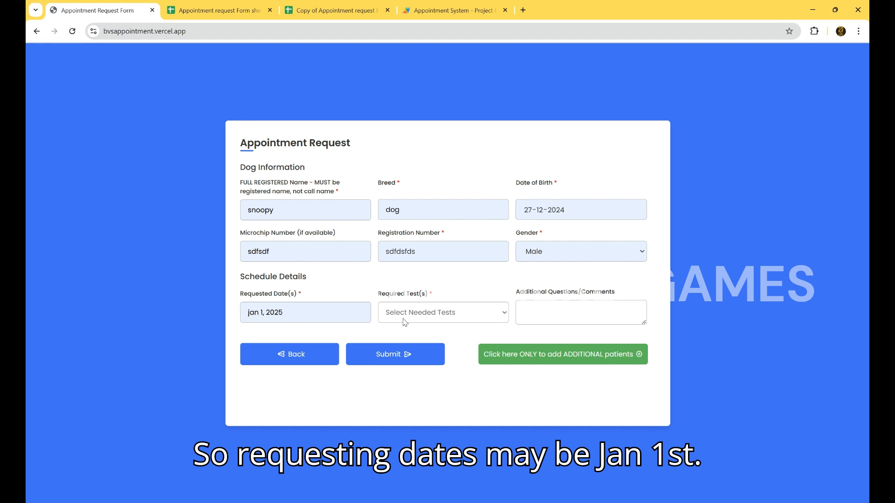
left_click(419, 313)
left_click(414, 365)
scroll(415, 368, "down", 1)
left_click(414, 368)
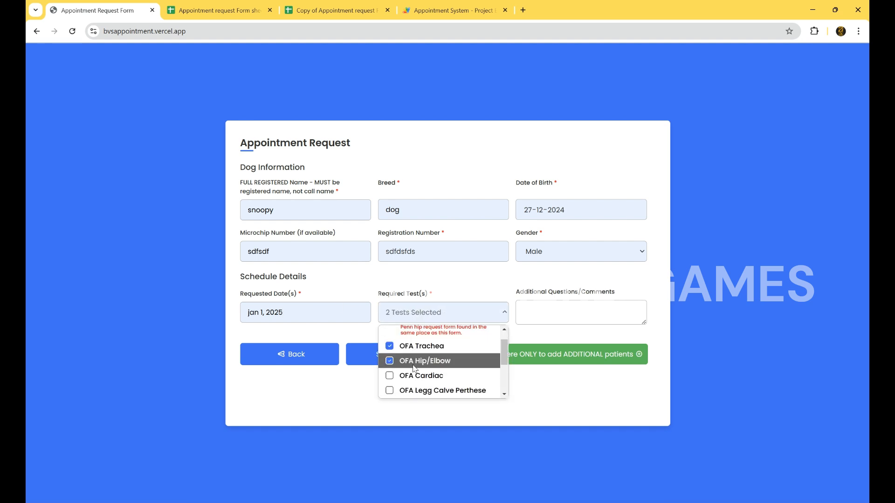
scroll(415, 368, "down", 1)
left_click(414, 368)
left_click(414, 371)
scroll(414, 367, "down", 1)
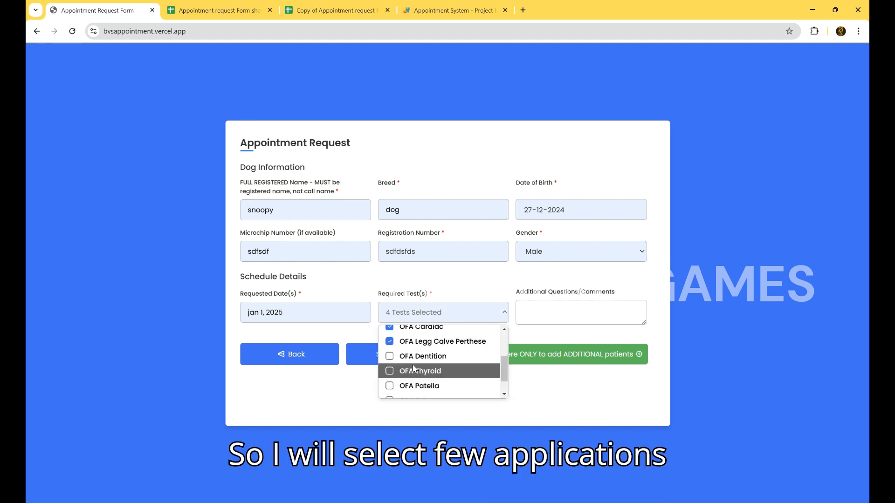
scroll(414, 369, "down", 1)
left_click(470, 289)
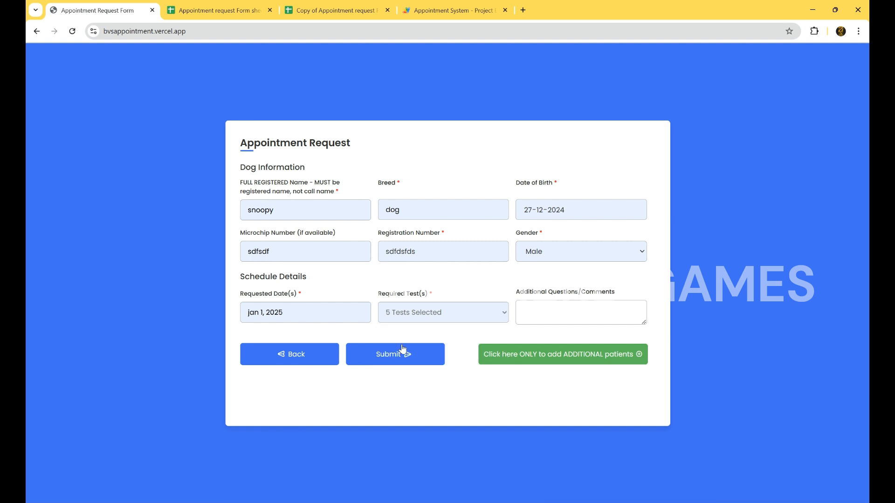
left_click(526, 351)
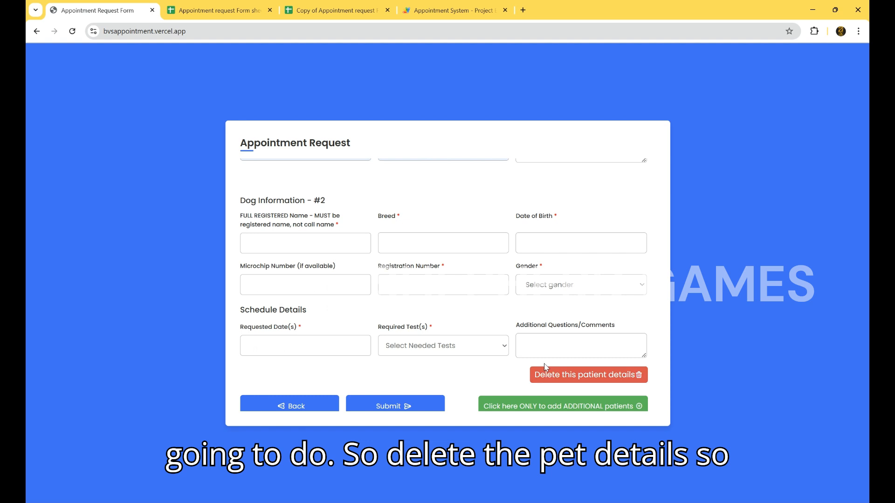
scroll(522, 373, "down", 1)
left_click(556, 357)
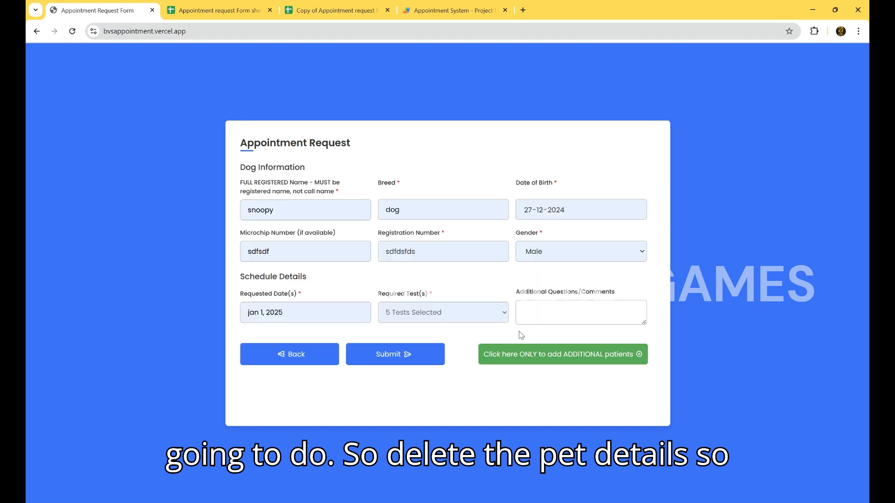
Submit the appointment request and switch to the Appointment request Form sheet
left_click(394, 358)
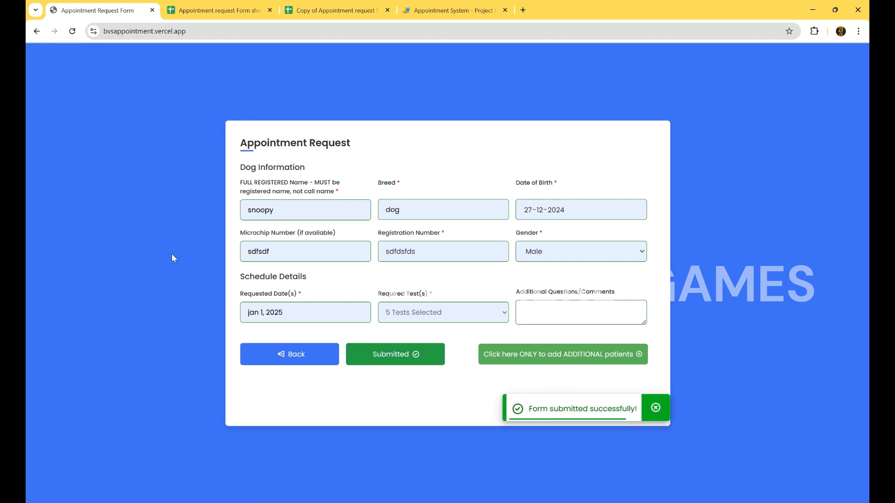
left_click(198, 4)
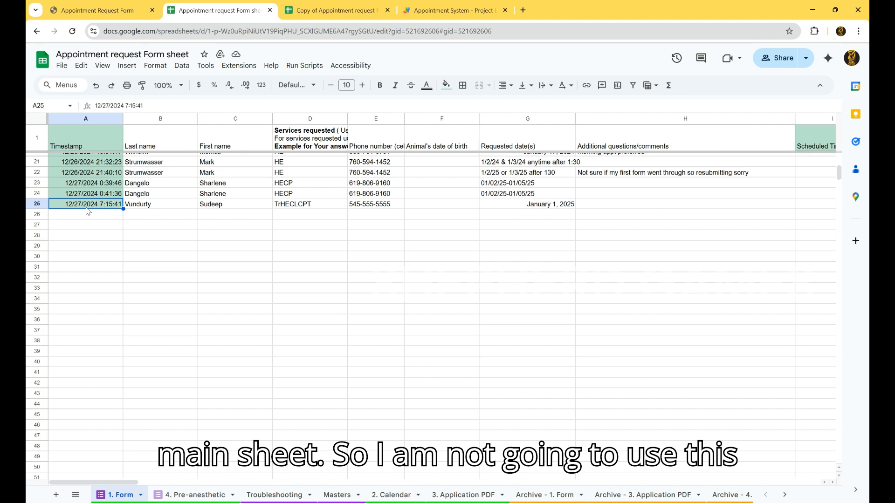
Select the new response row from column A to V, copy it and clear it from the main sheet
key("ctrl+shift+Right")
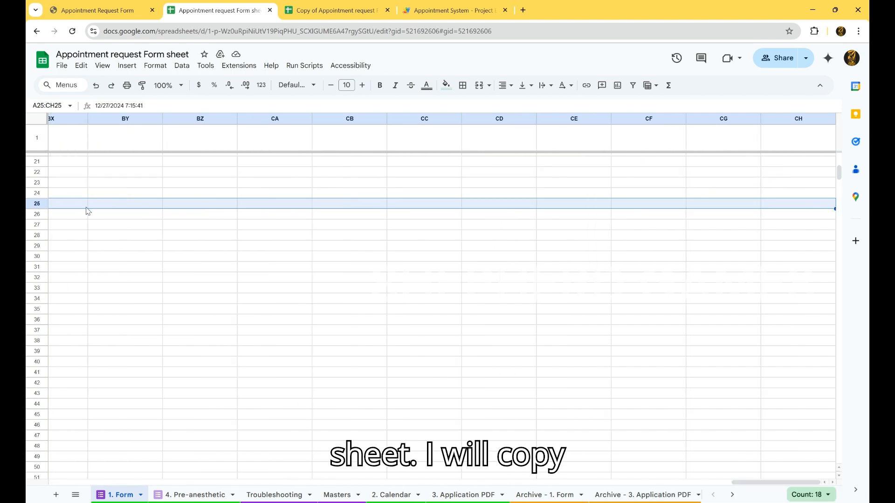
key("ctrl+shift+Left")
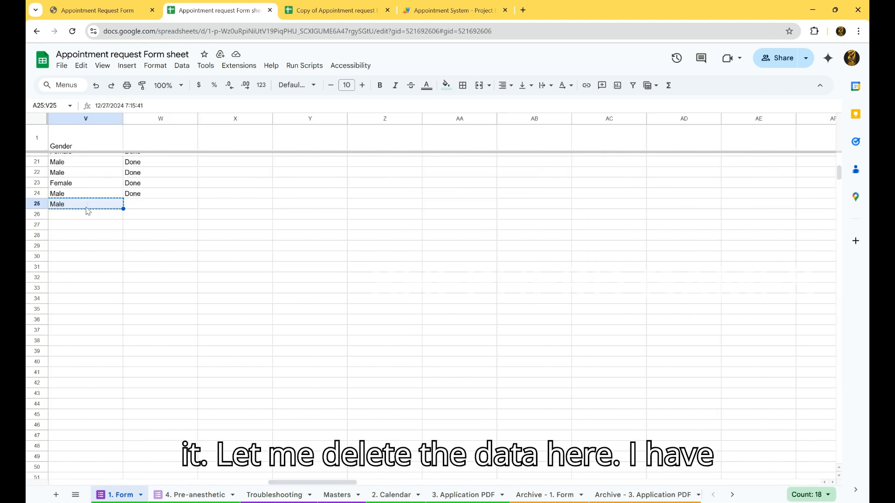
key("Delete")
In the Copy of Appointment request Form sheet, paste the response into row 2 of the 1. Form sheet
left_click(333, 11)
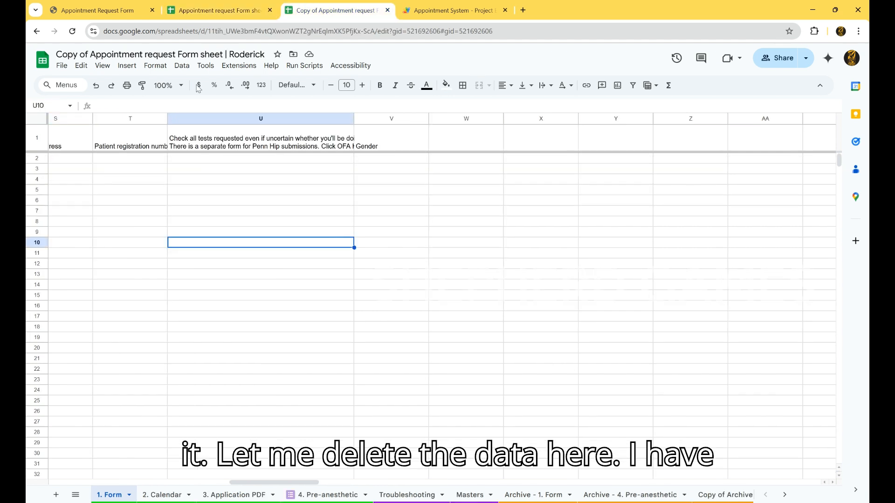
left_click(145, 149)
key("ctrl+Home")
key("Down")
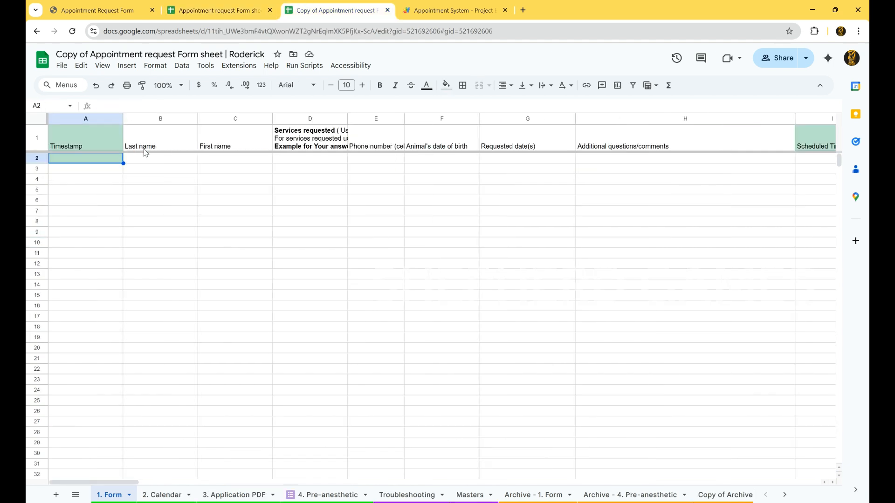
key("ctrl+v")
left_click(208, 171)
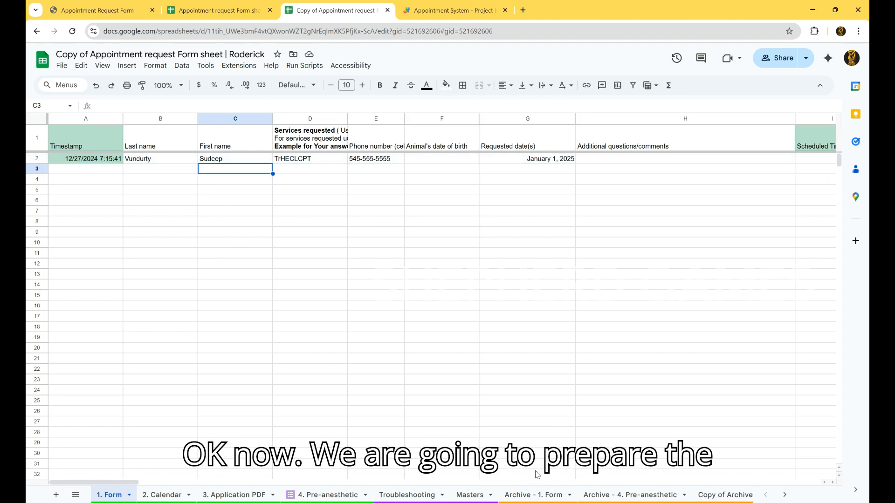
Open the Troubleshooting sheet and run the Generate PDFs script, dismissing the running notice
left_click(472, 496)
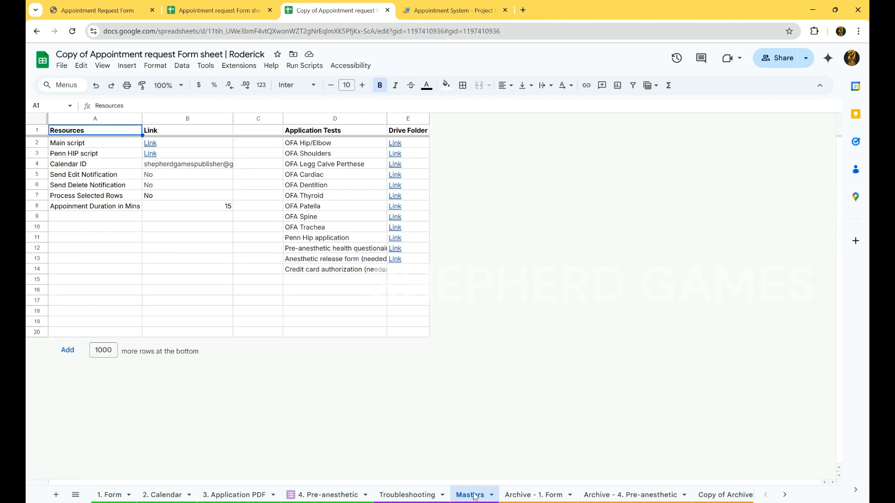
left_click(407, 495)
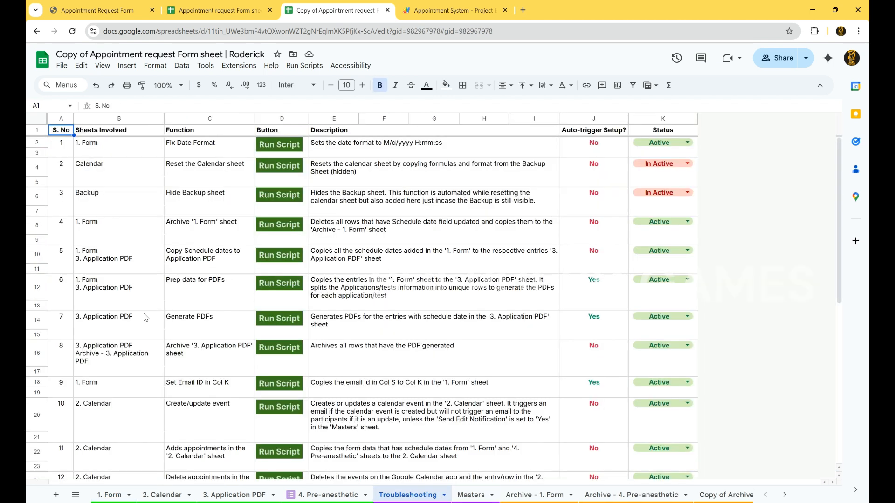
left_click(215, 323)
left_click(285, 322)
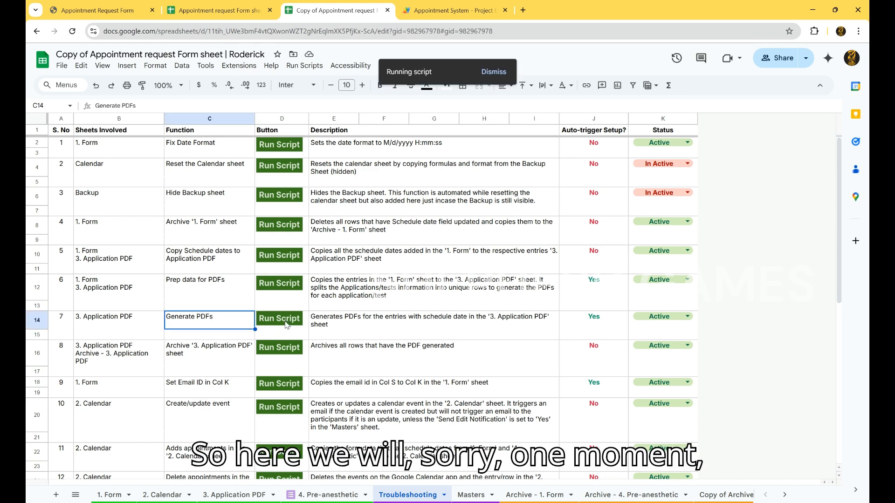
left_click(488, 73)
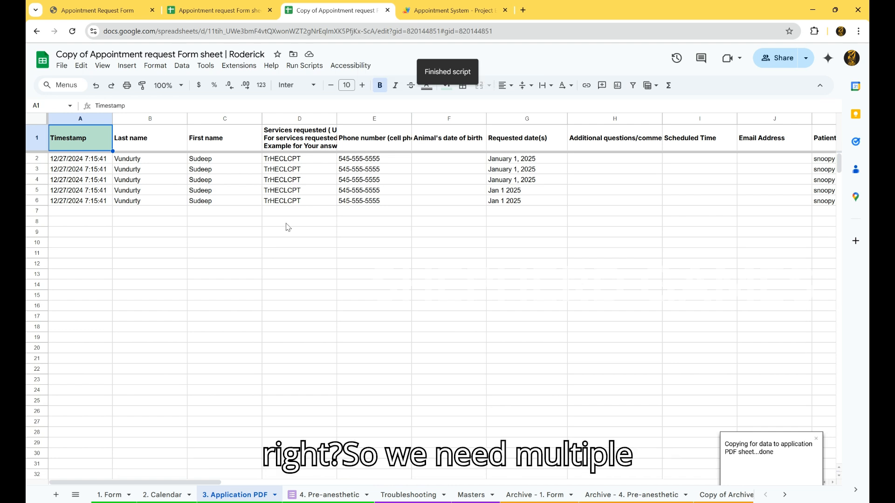
Review the rows copied into the 3. Application PDF sheet
left_click(401, 183)
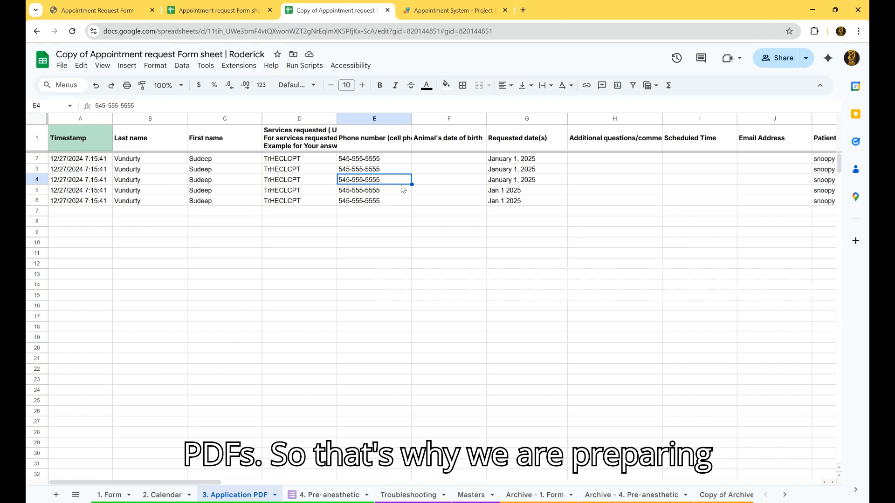
scroll(403, 189, "right", 10)
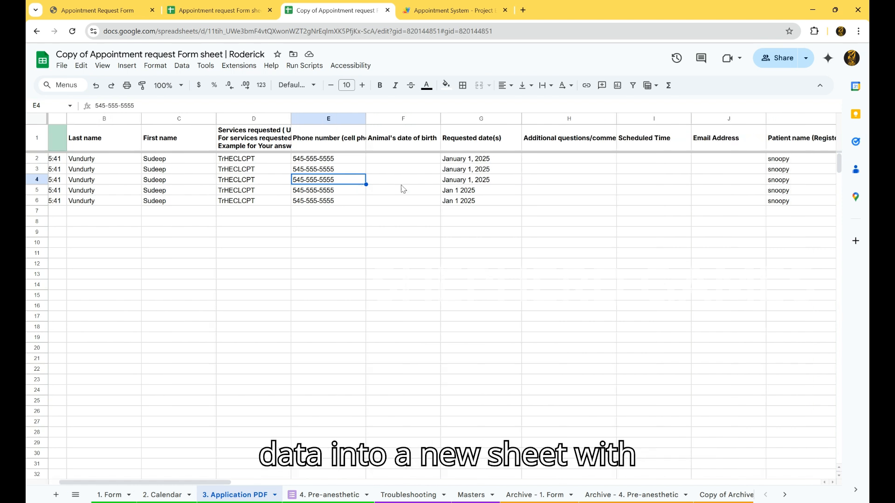
scroll(403, 188, "left", 10)
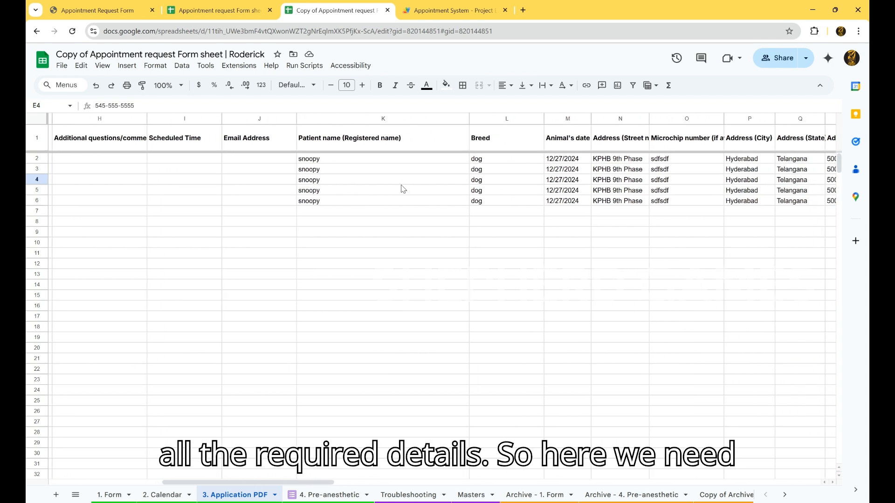
In the 1. Form sheet, set the response's Scheduled Time to Jan 1, 2025 13:00
left_click(112, 495)
scroll(404, 251, "right", 6)
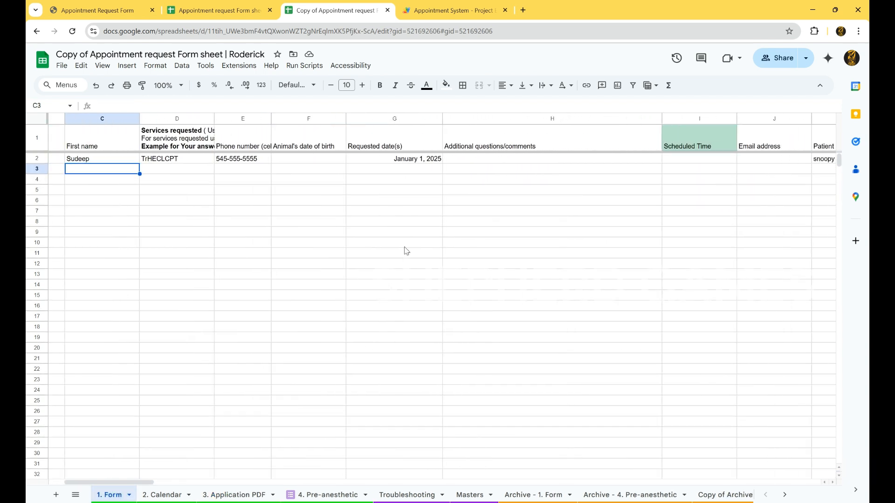
left_click(421, 161)
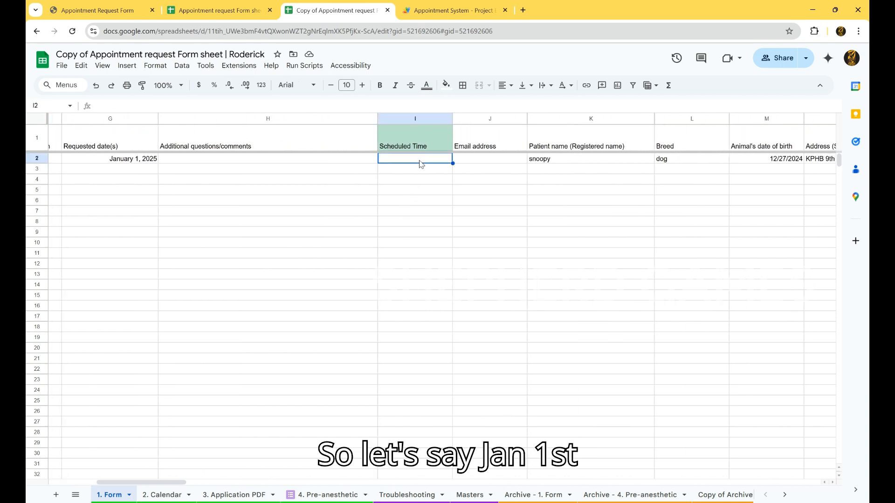
type("Jan 1, 202")
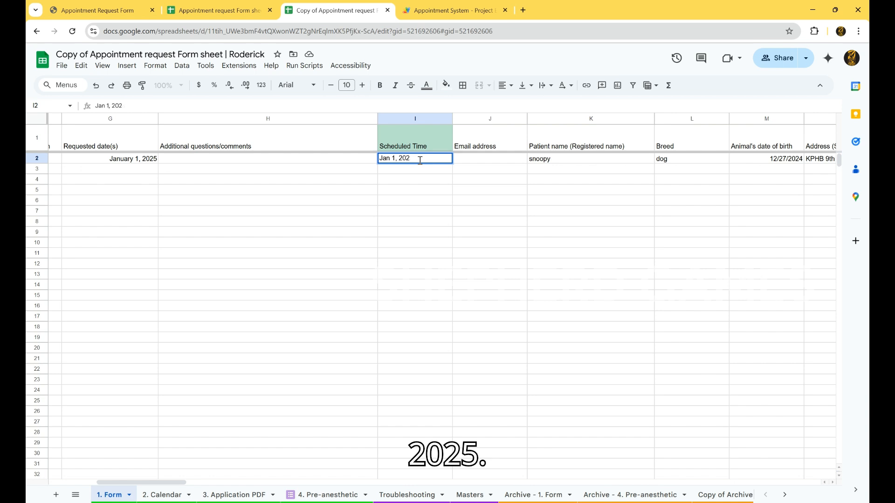
type("5")
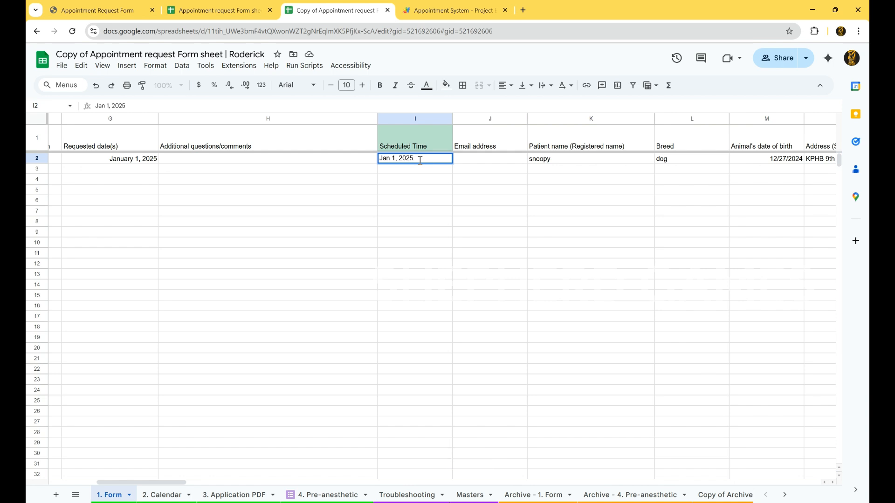
key("Tab")
double_click(420, 160)
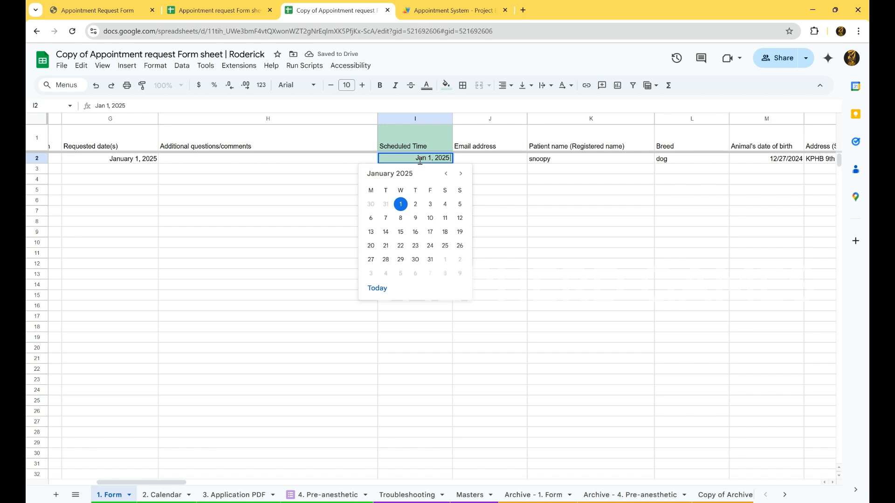
type("13:00")
key("Return")
left_click(421, 161)
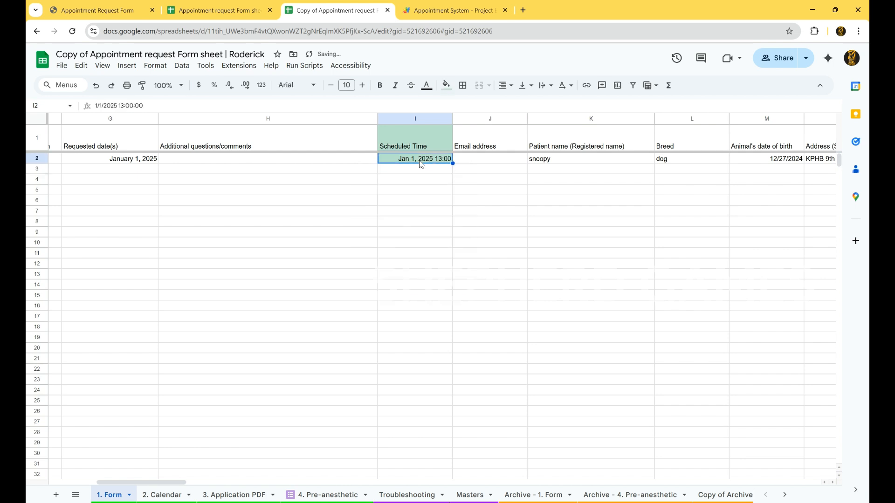
Re-enter the response's Scheduled Time as 1/1/2025 1:00:00 PM in the 1. Form sheet
double_click(421, 162)
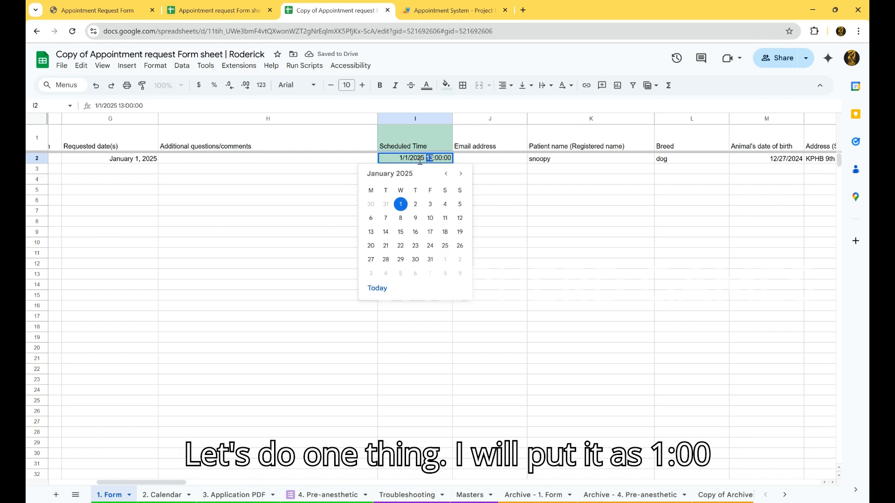
type("1")
key("End")
type("PM")
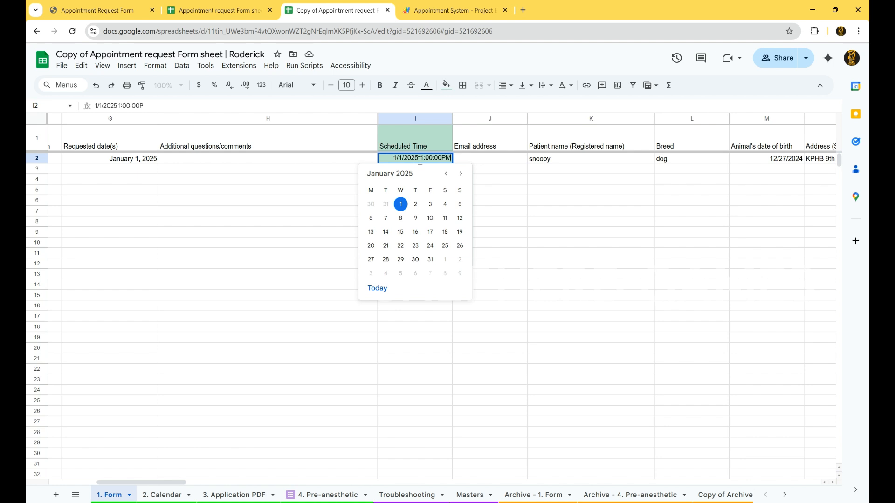
key("Return")
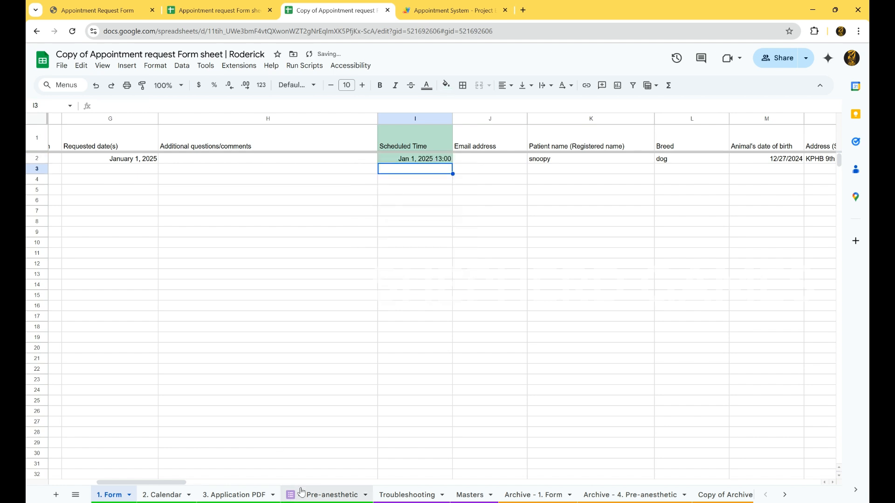
Review the PDF Link and Comments columns of the 3. Application PDF sheet
left_click(238, 497)
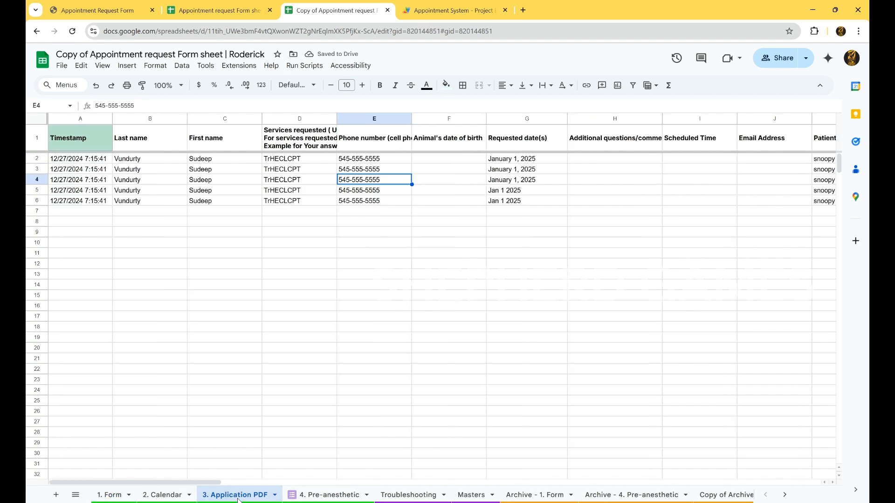
left_click(473, 309)
scroll(473, 309, "right", 8)
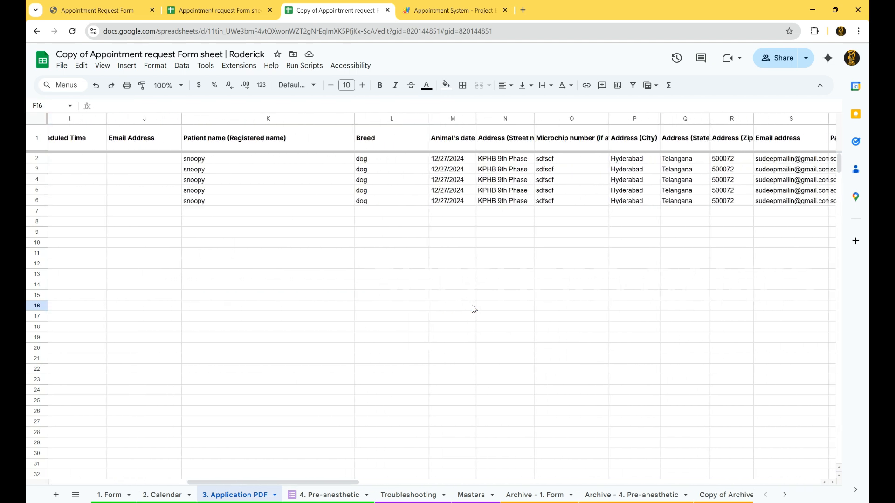
scroll(473, 307, "right", 10)
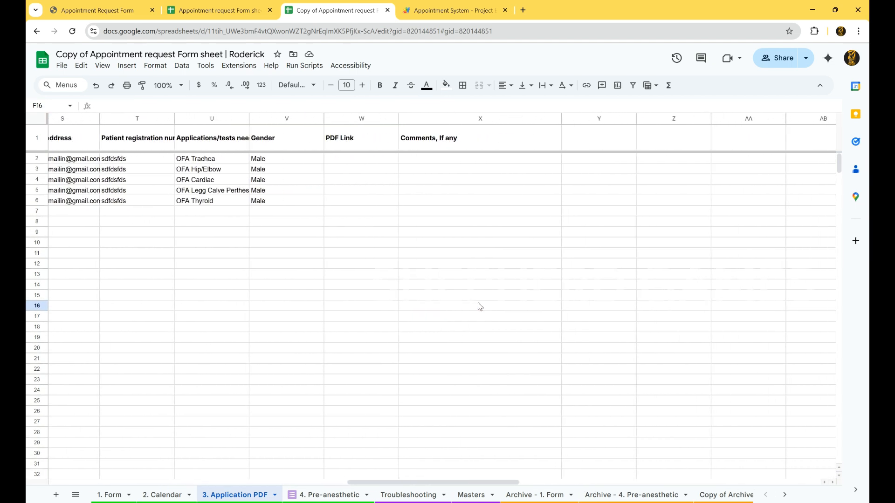
left_click_drag(364, 159, 359, 205)
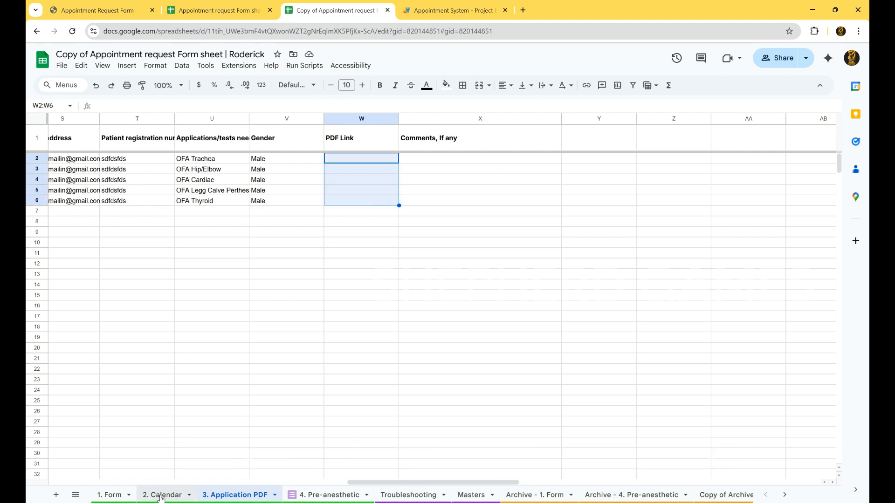
Review the response in 1. Form, then run the Generate PDFs script from the Troubleshooting sheet
left_click(109, 495)
scroll(416, 359, "right", 10)
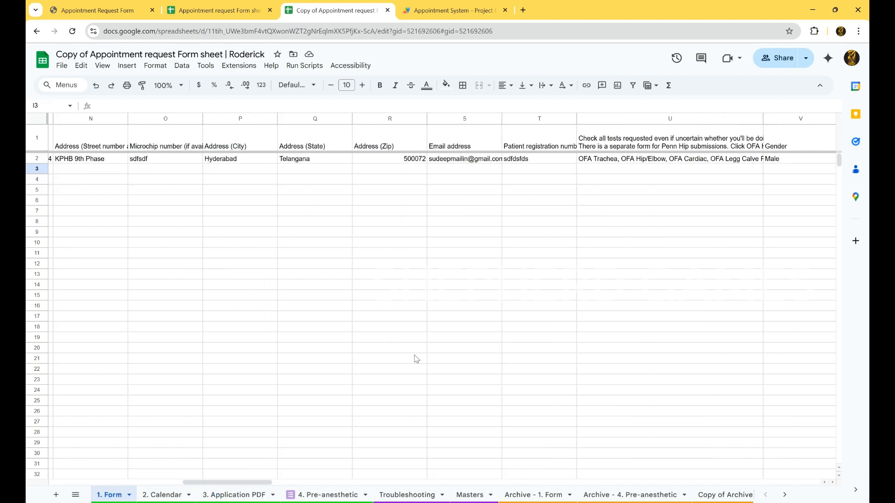
scroll(416, 359, "right", 4)
left_click(391, 495)
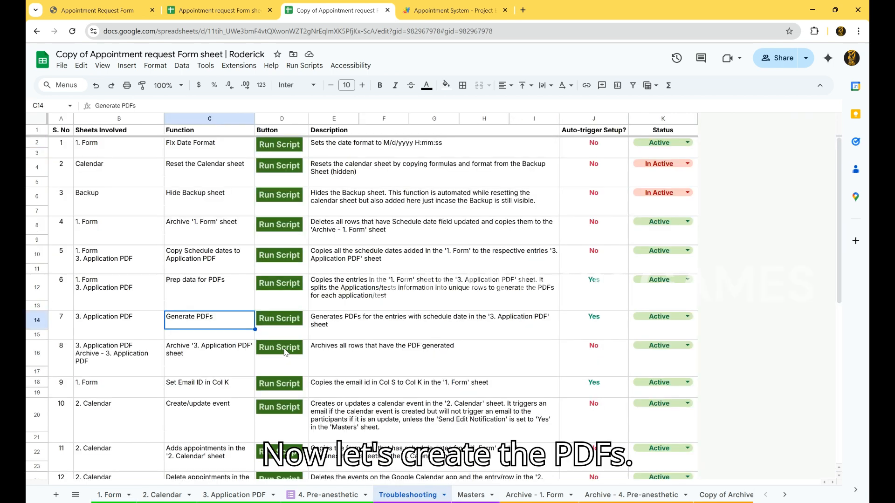
left_click(288, 321)
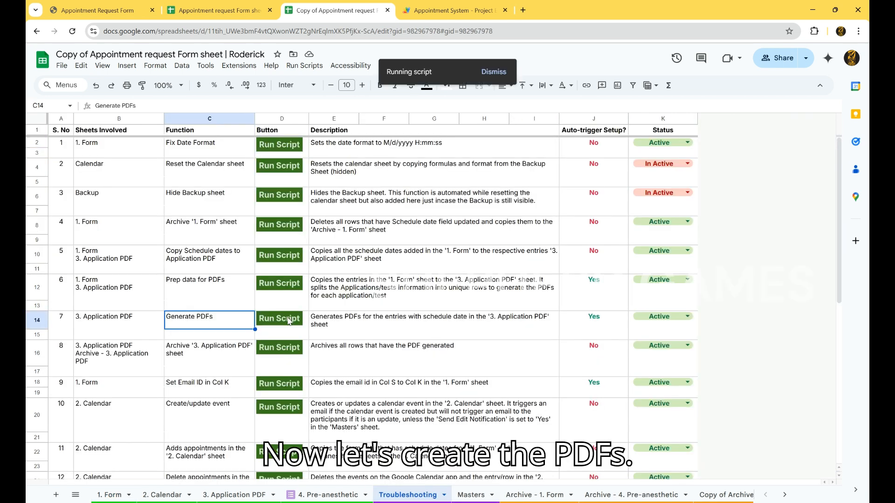
Check the Comments column for each row in the 3. Application PDF sheet
left_click(245, 494)
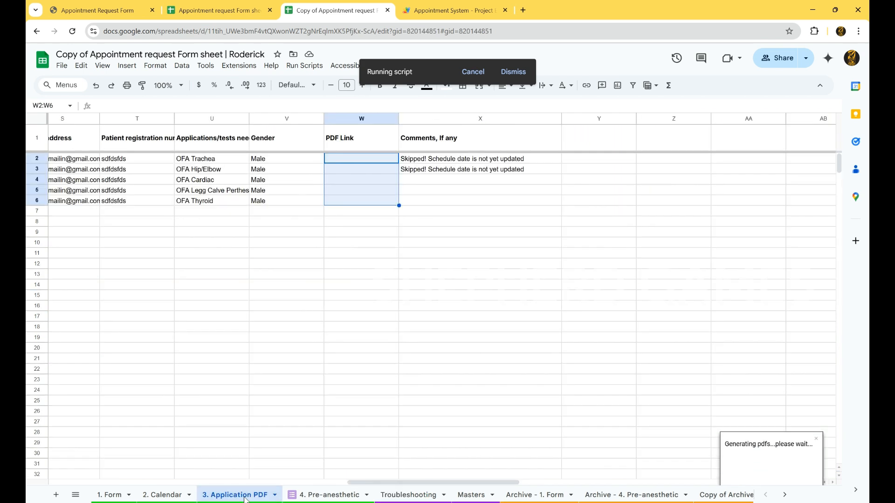
left_click(443, 163)
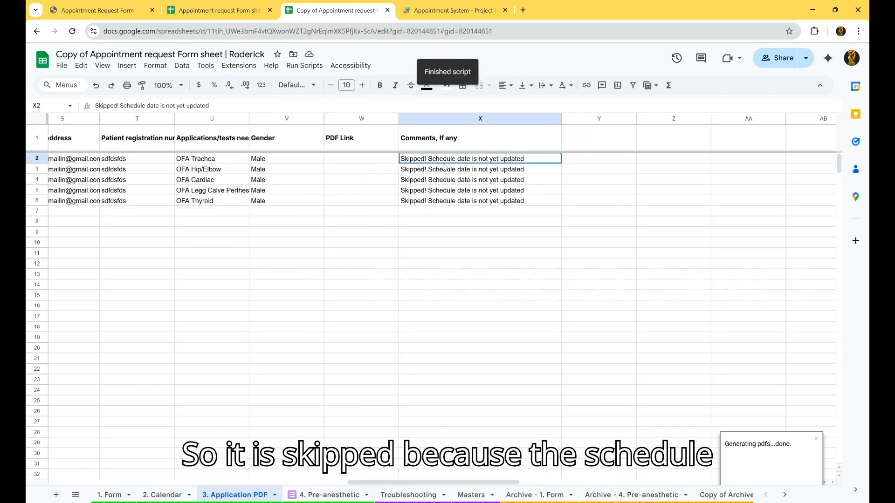
left_click(442, 180)
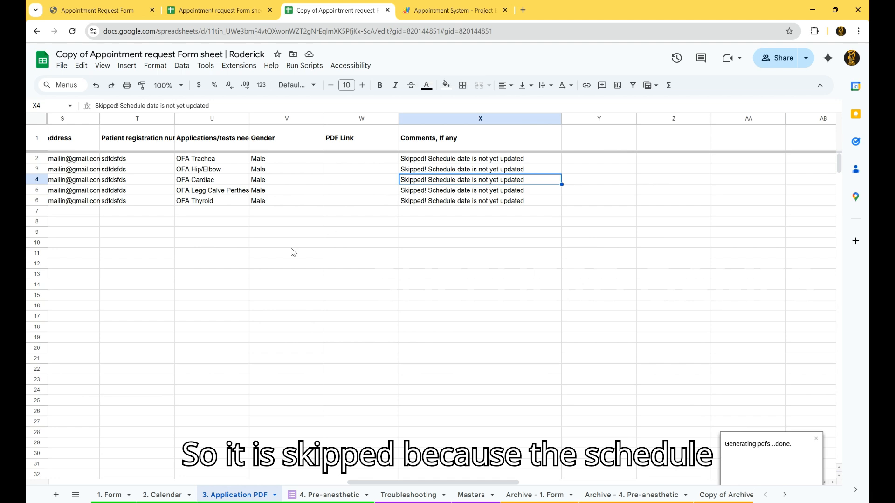
scroll(292, 252, "left", 10)
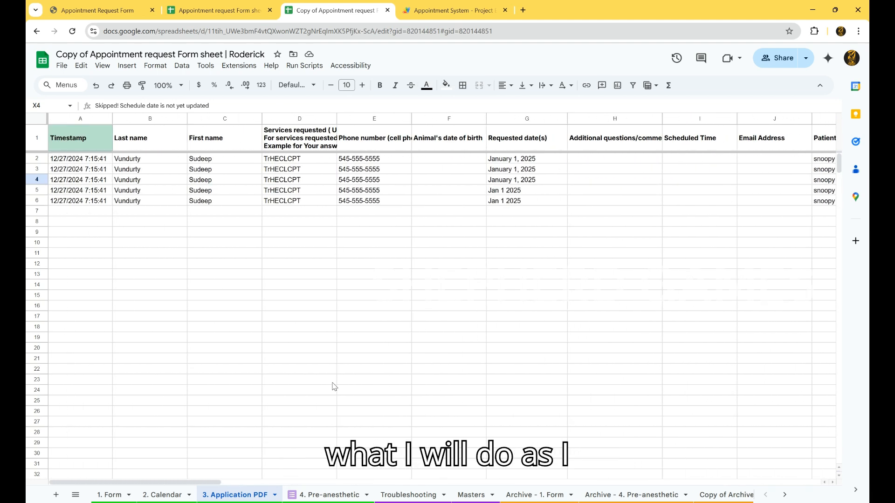
Run the Copy Schedule dates to Application PDF script from the Troubleshooting sheet
left_click(472, 494)
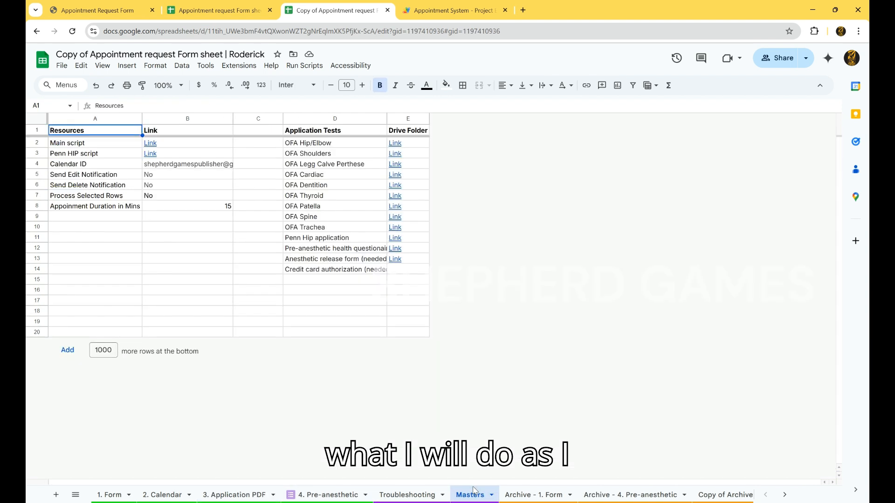
left_click(109, 495)
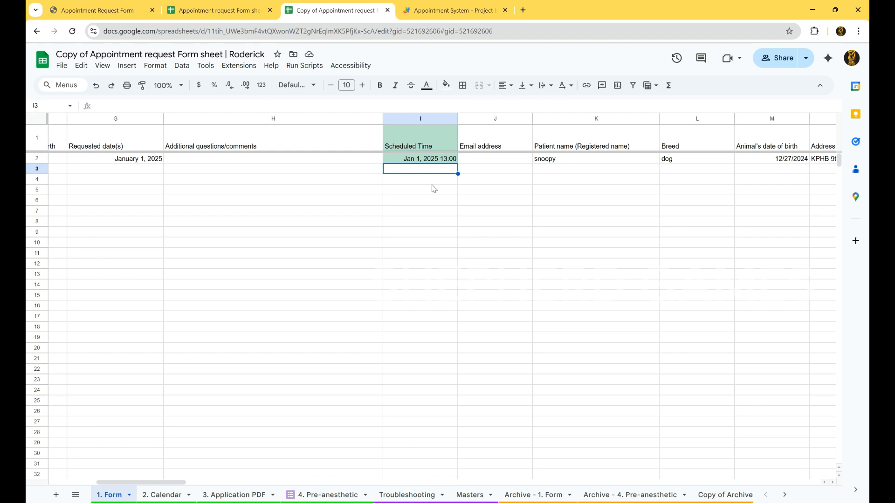
left_click(468, 495)
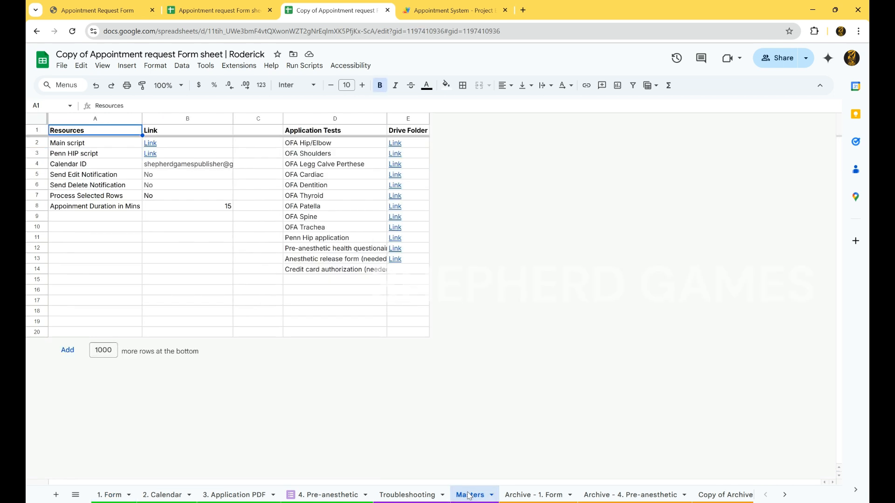
left_click(407, 495)
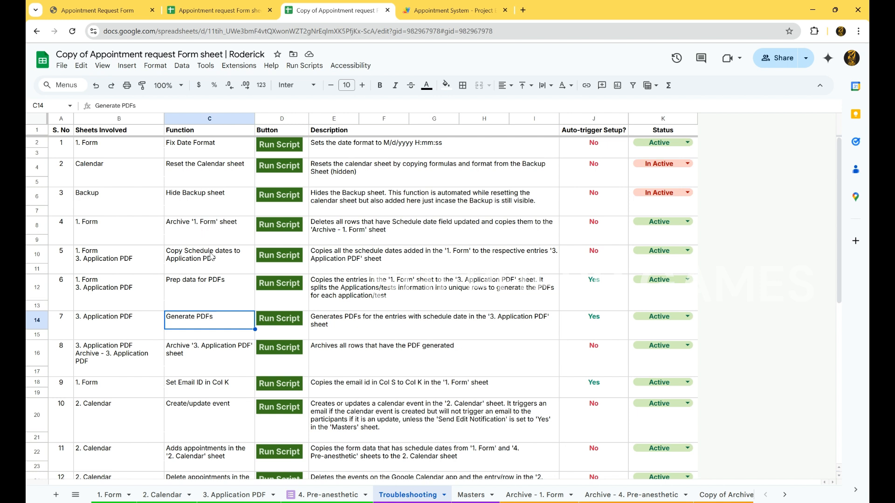
left_click(270, 256)
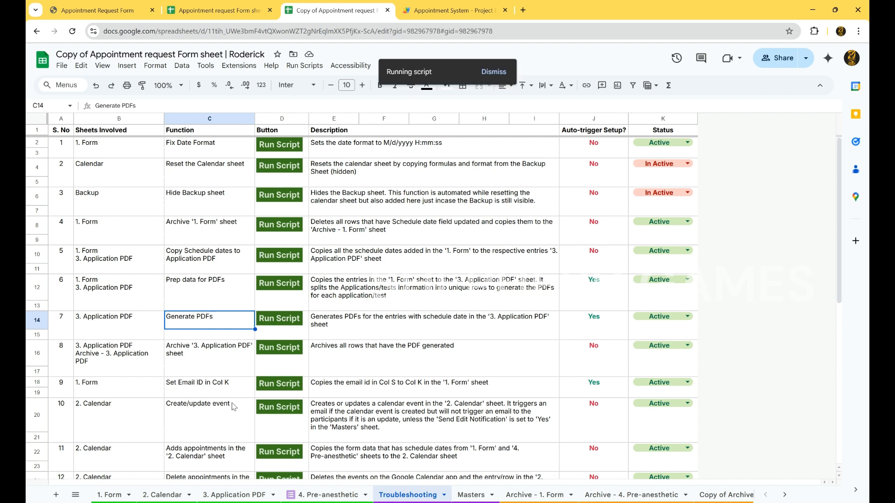
Check the Scheduled Time copied into 3. Application PDF and rerun the Generate PDFs script
left_click(238, 495)
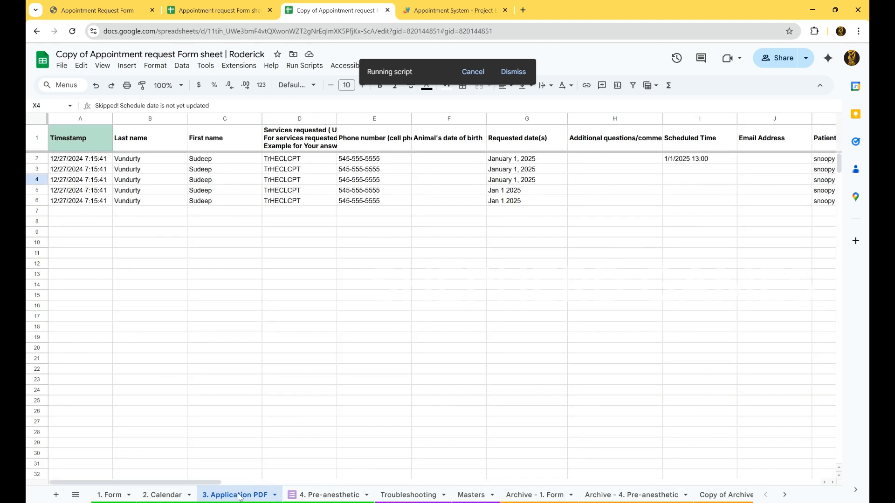
scroll(459, 309, "right", 3)
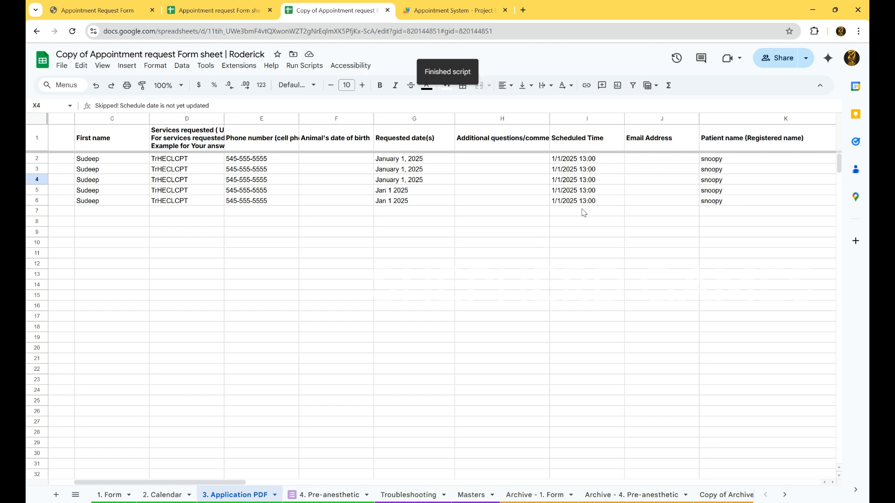
left_click(380, 492)
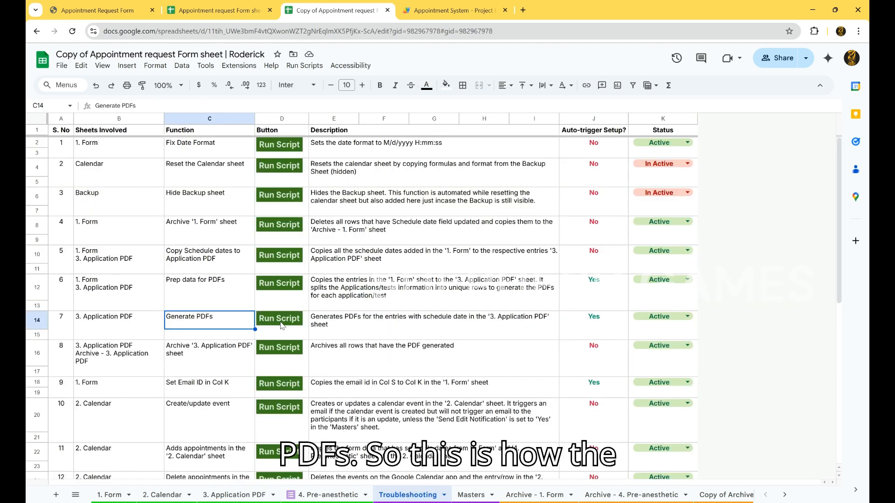
left_click(281, 323)
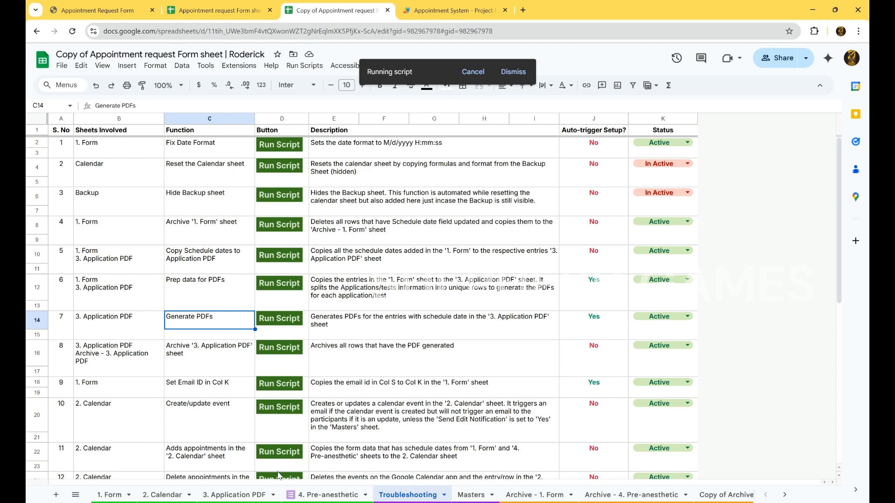
Open the first row's generated PDF link from the 3. Application PDF sheet
left_click(251, 495)
scroll(520, 300, "right", 10)
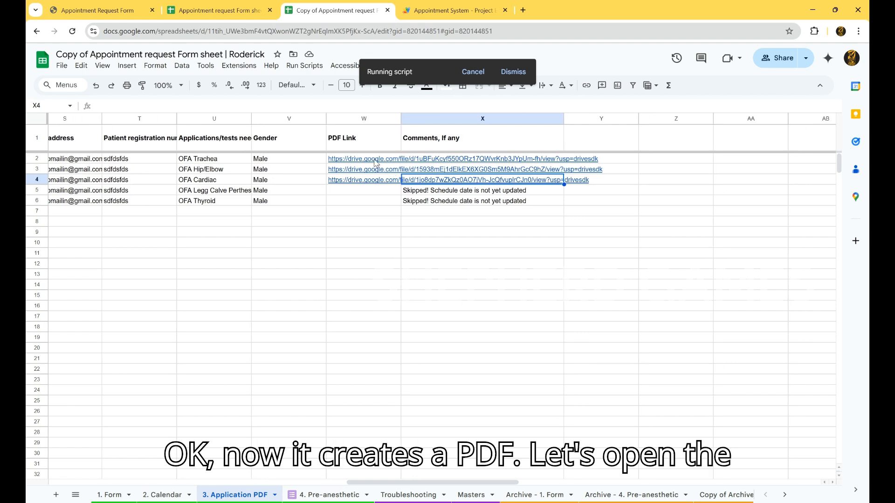
left_click(377, 161)
left_click(379, 179)
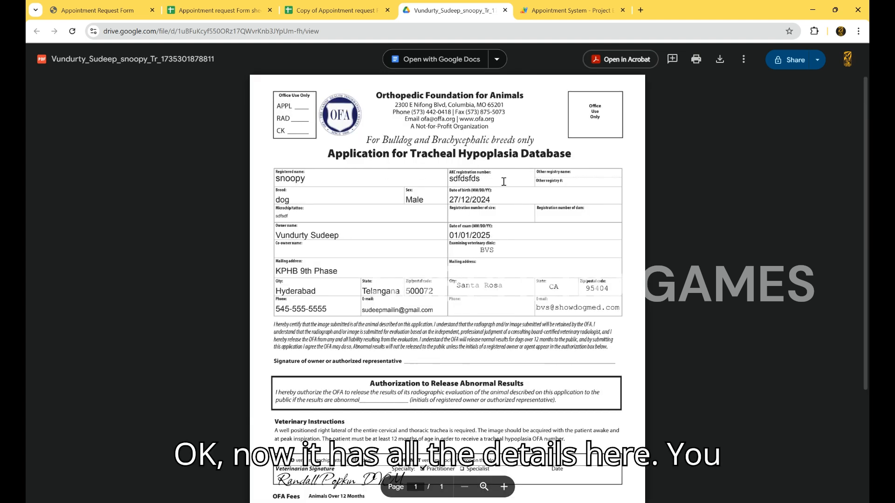
Scroll through the tracheal hypoplasia application PDF to examine its filled-in fields and signature
scroll(503, 182, "down", 1)
scroll(405, 191, "down", 2)
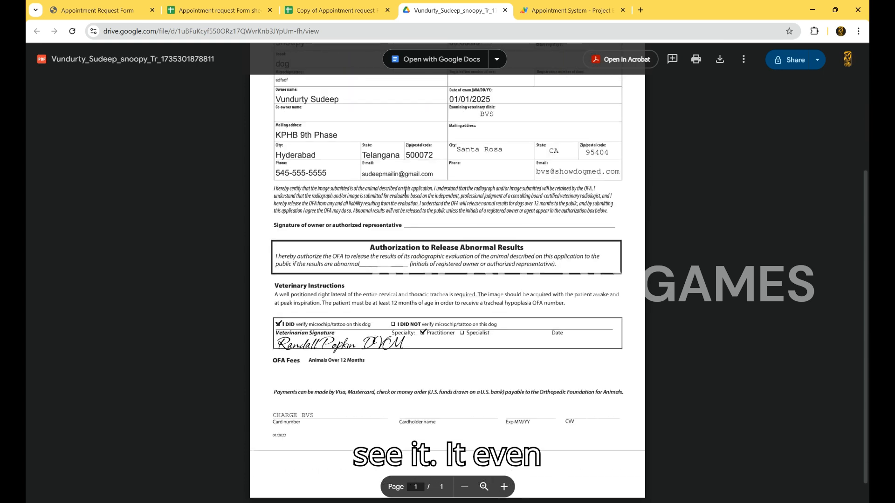
scroll(283, 343, "down", 1)
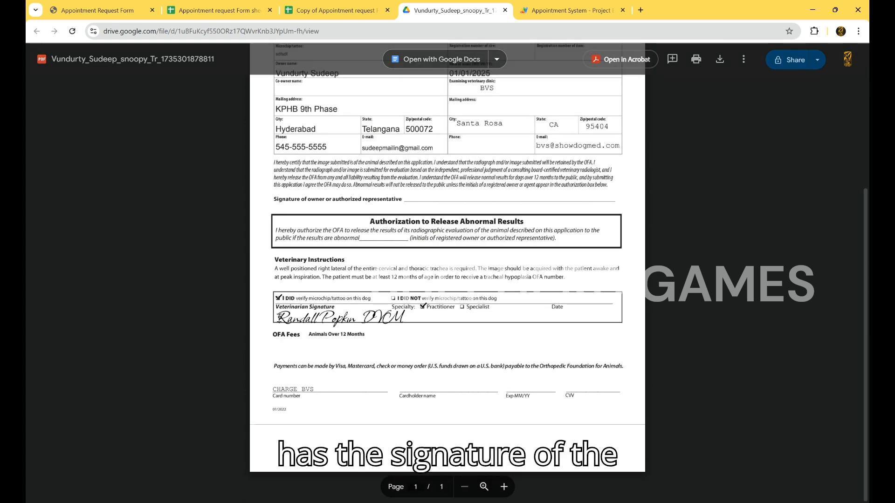
scroll(279, 326, "up", 3)
scroll(278, 318, "down", 4)
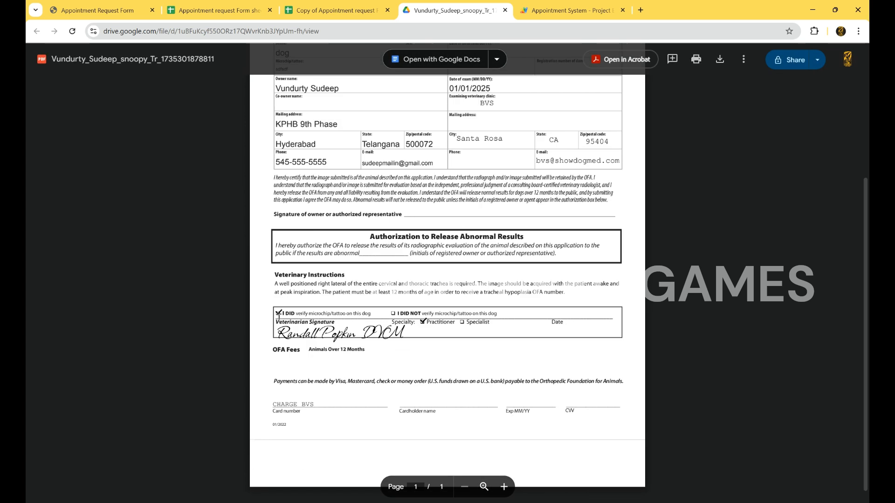
scroll(271, 427, "up", 2)
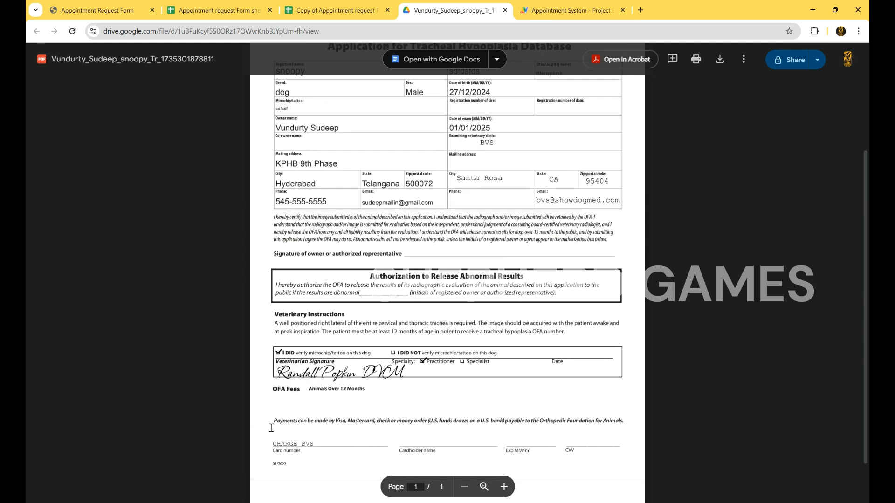
scroll(271, 427, "up", 4)
scroll(271, 428, "down", 4)
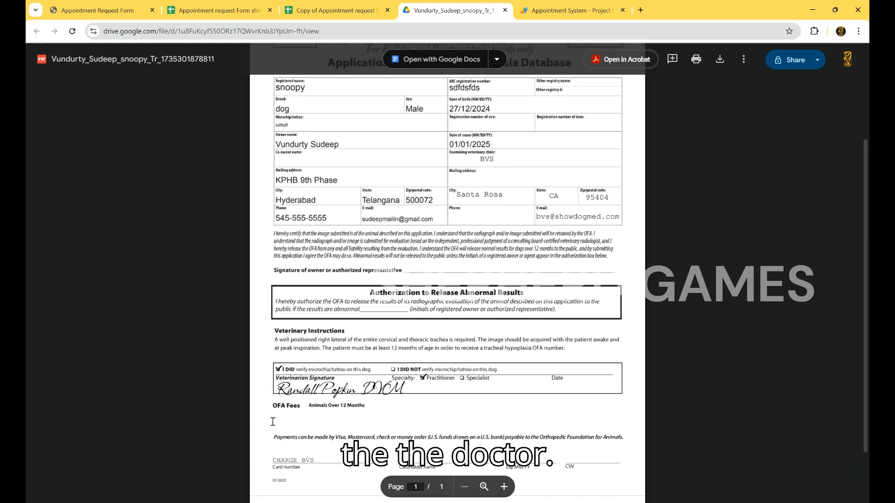
scroll(360, 362, "down", 2)
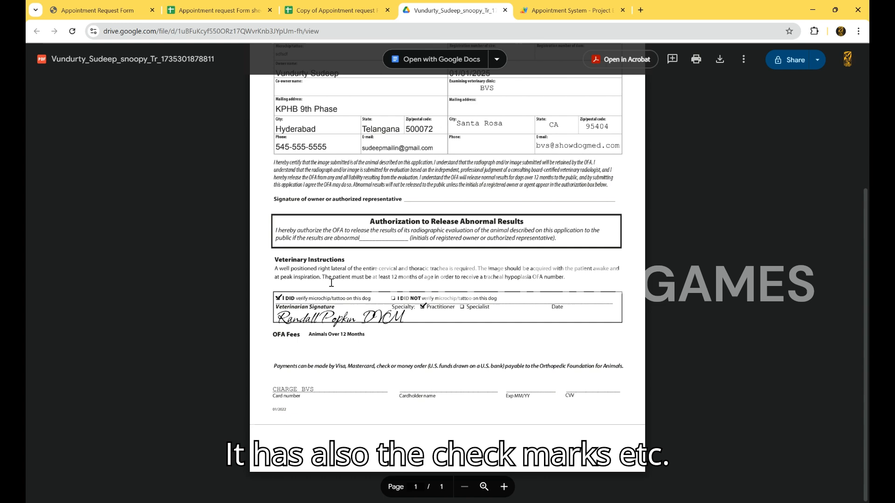
Open the thyroid application PDF from the last PDF Link row and scroll through it
left_click(340, 5)
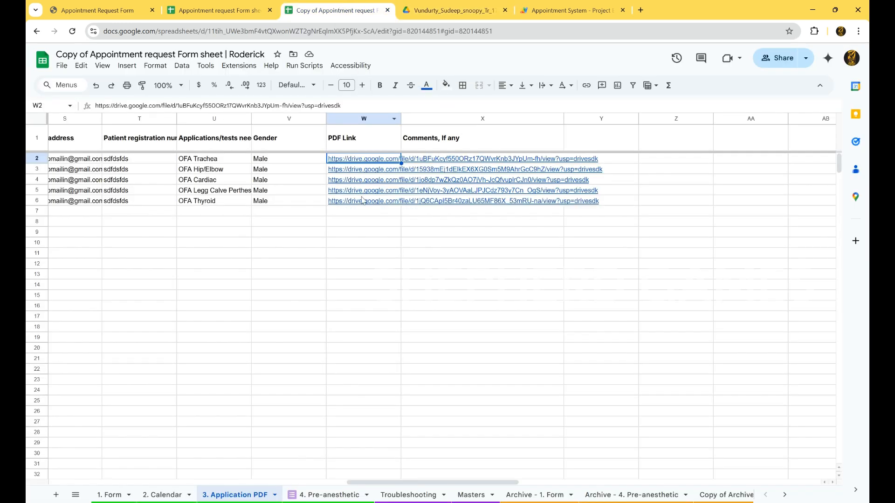
left_click(362, 205)
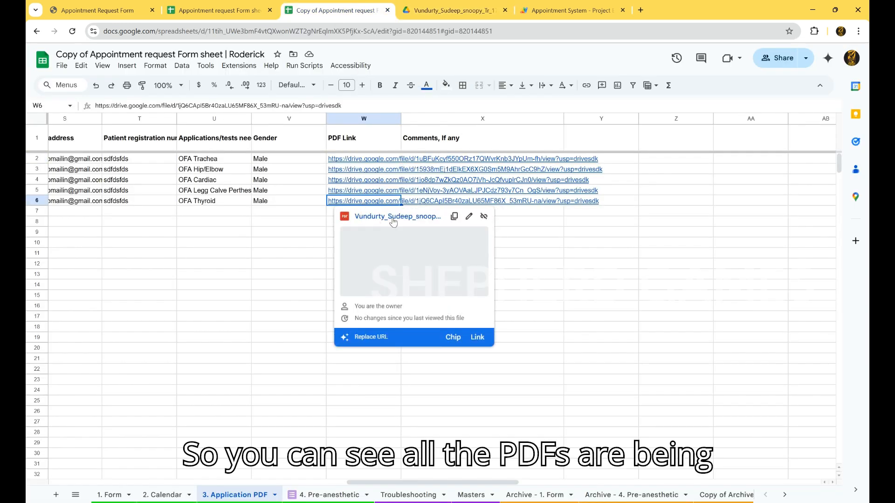
left_click(392, 222)
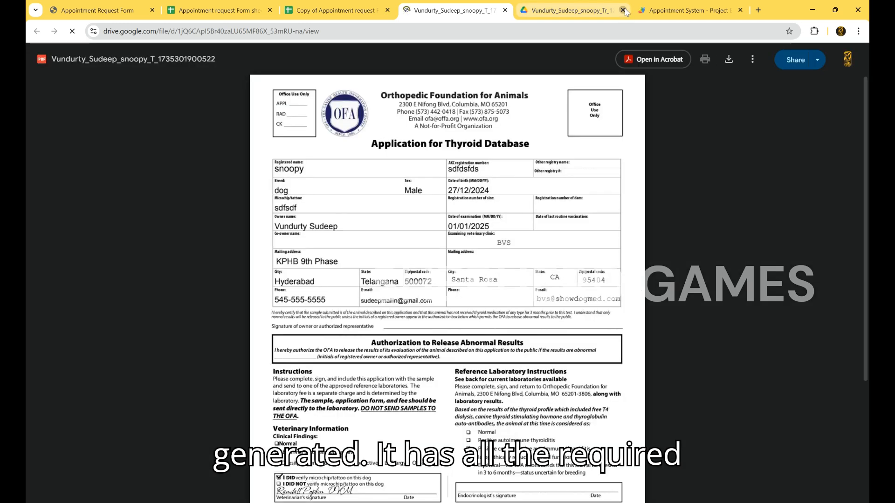
scroll(341, 327, "down", 3)
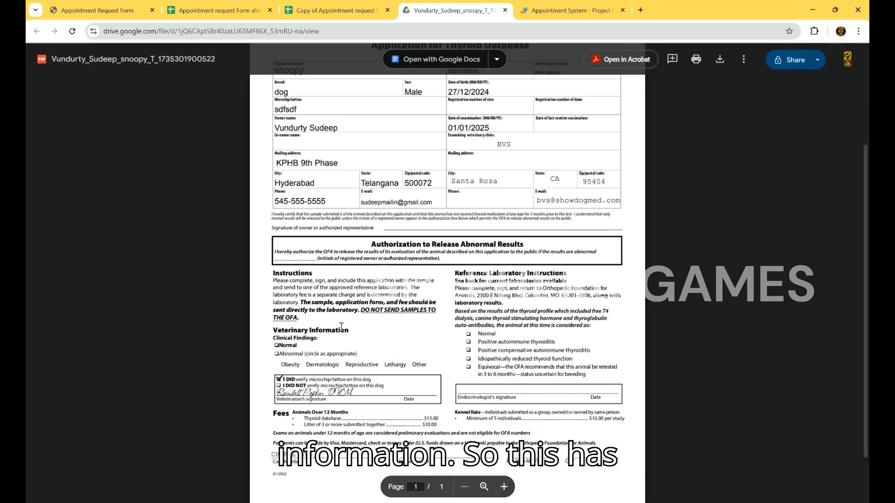
Close the thyroid PDF and review the list of scripts on the Troubleshooting sheet
scroll(341, 326, "up", 3)
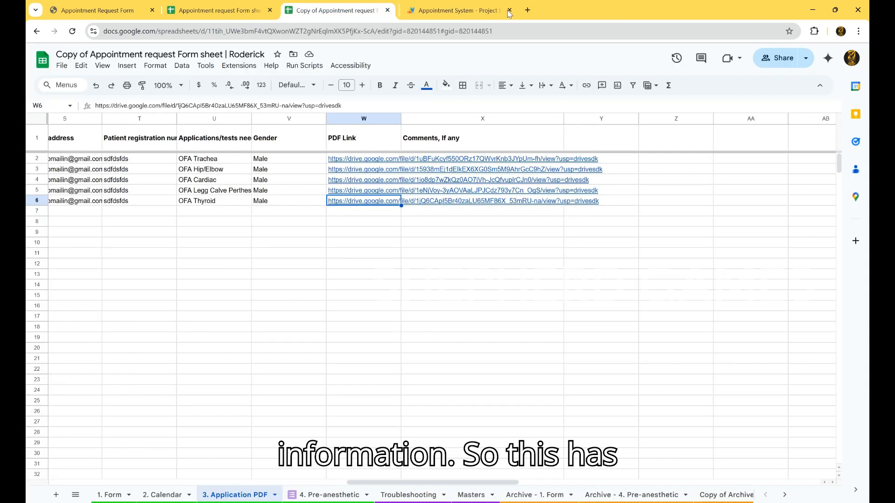
left_click(505, 10)
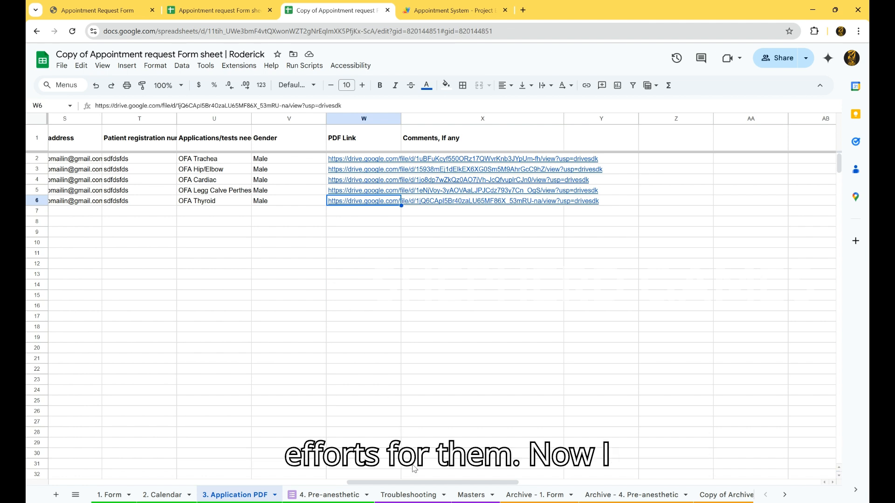
left_click(419, 496)
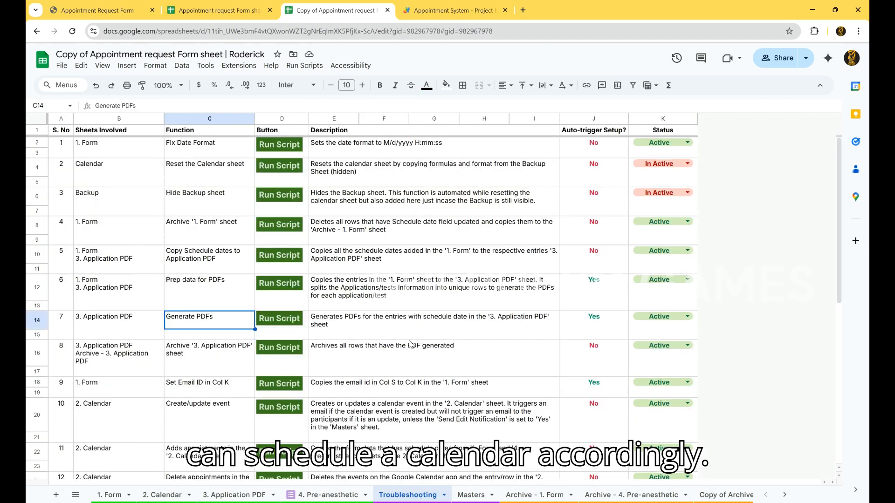
scroll(410, 345, "down", 3)
scroll(345, 264, "up", 2)
scroll(163, 212, "down", 3)
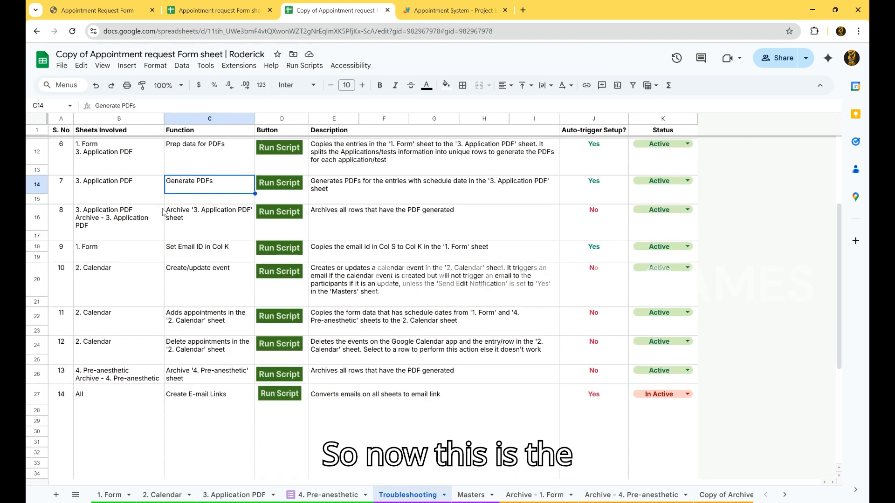
Clear all existing appointment rows from the 2. Calendar sheet
left_click(179, 495)
left_click(471, 218)
left_click(473, 225)
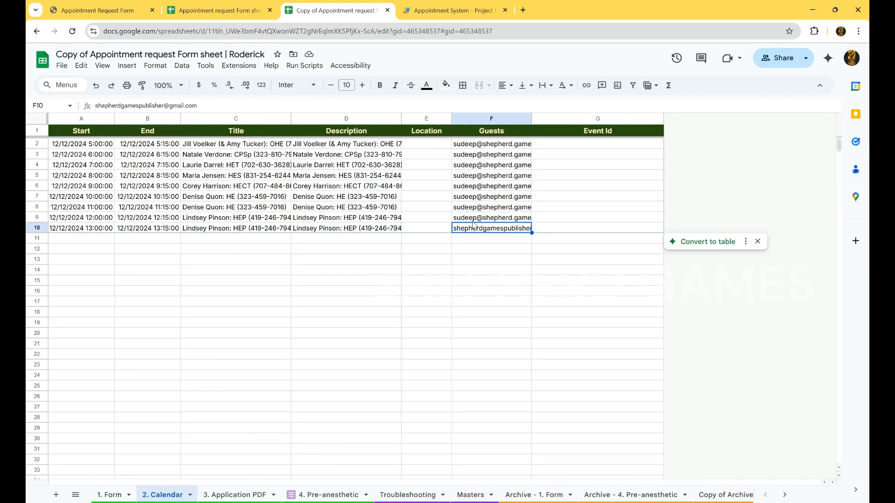
key("ctrl+a")
key("ctrl+a")
key("Delete")
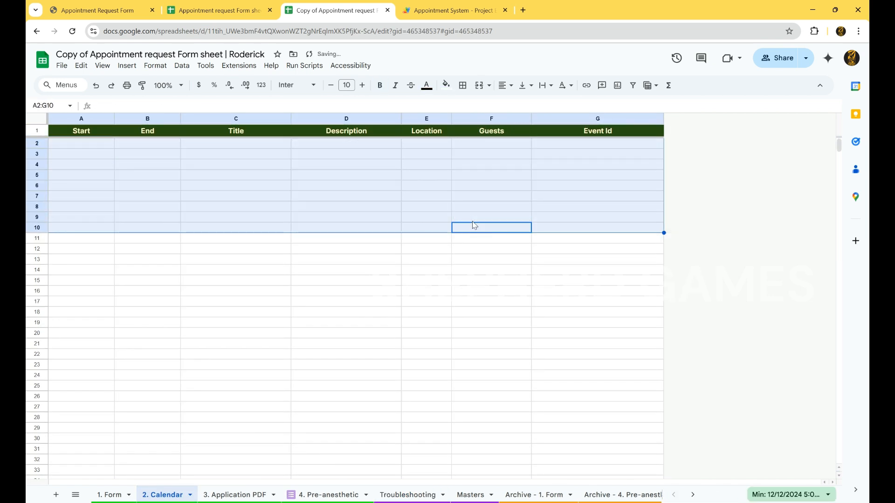
key("Up")
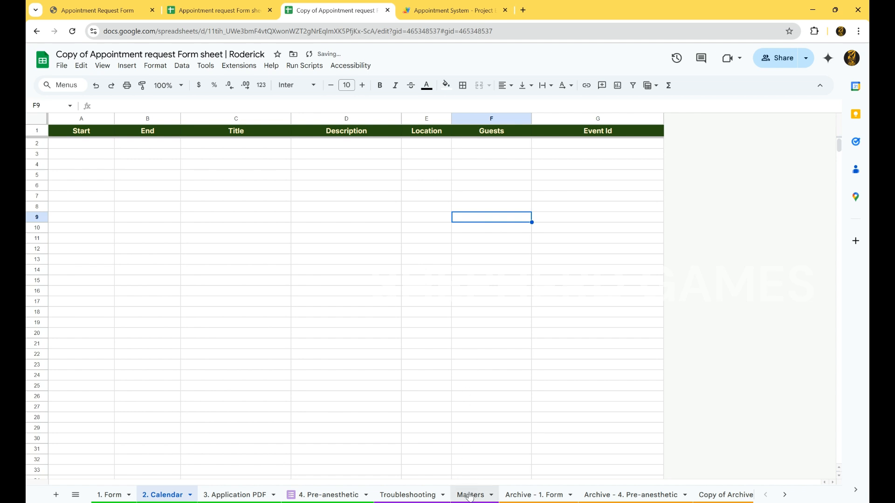
Run the script that adds appointments to the 2. Calendar sheet and check the added row
left_click(421, 496)
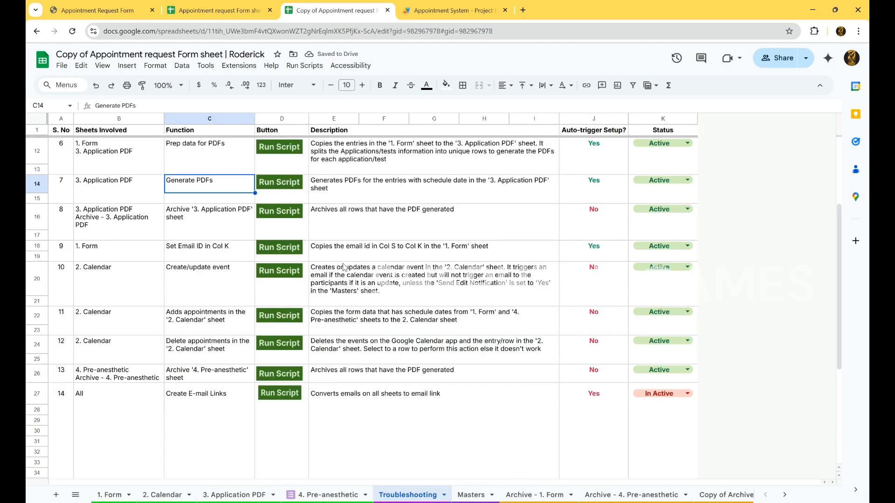
left_click(281, 318)
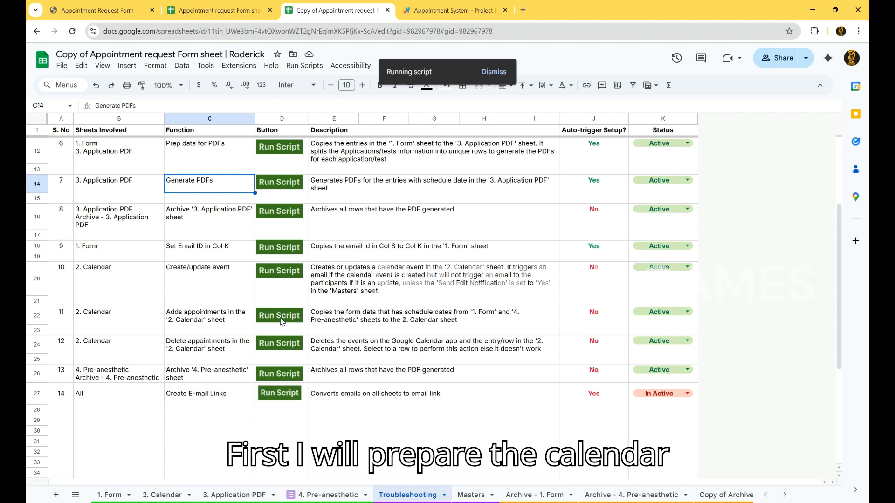
left_click(177, 495)
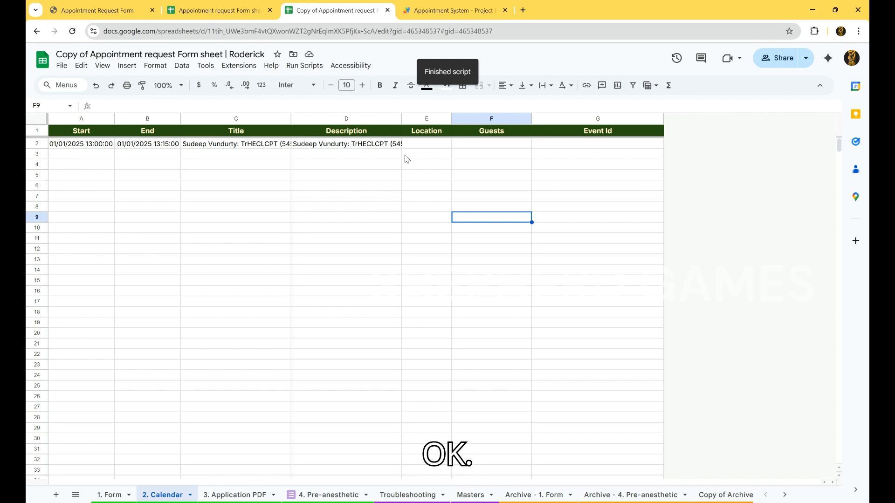
Run the Set Email ID in Col K script from the Troubleshooting sheet
left_click(409, 495)
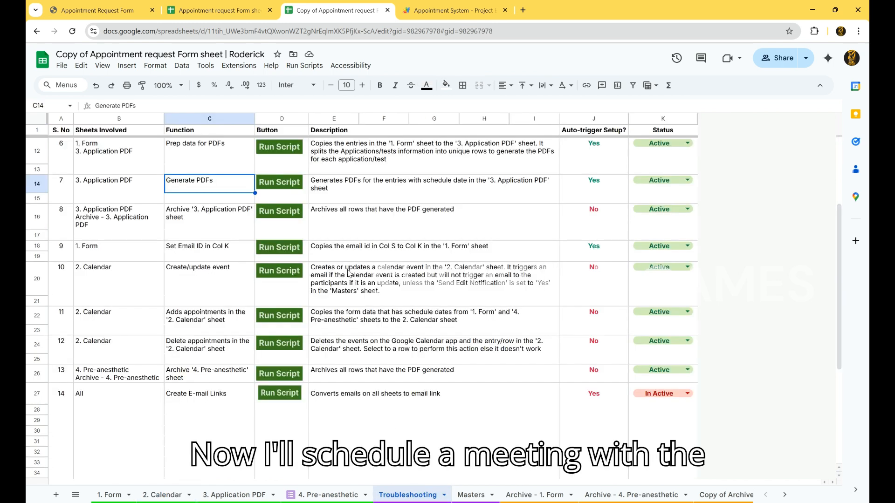
scroll(325, 229, "up", 1)
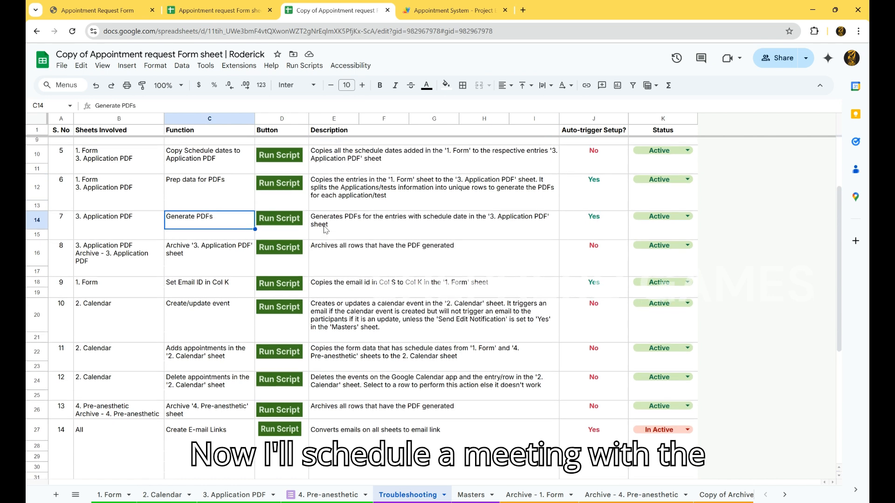
left_click(170, 495)
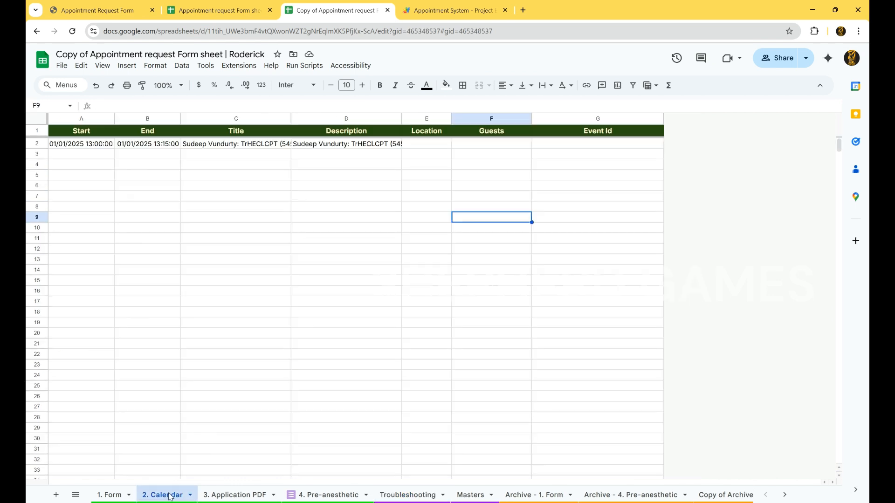
left_click(320, 147)
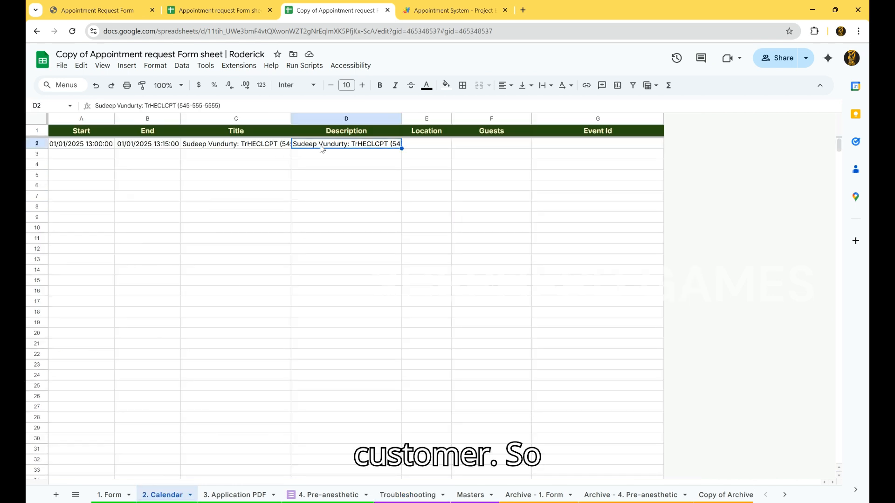
left_click(463, 494)
left_click(410, 495)
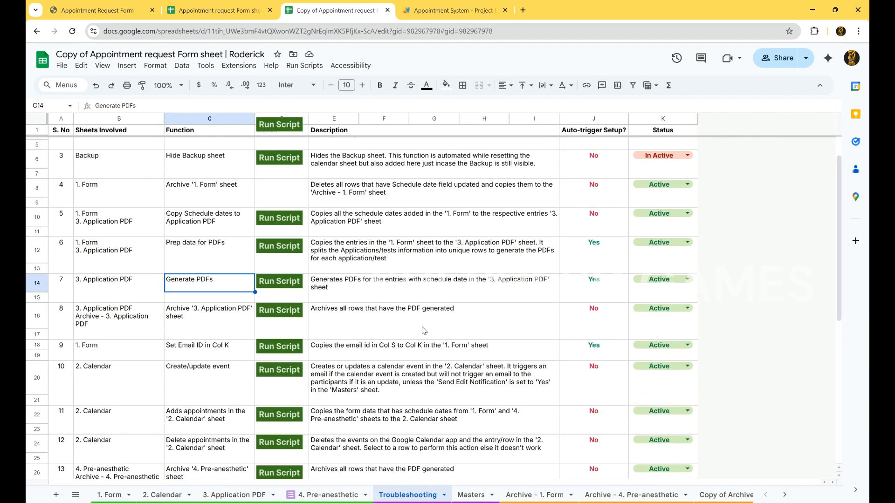
scroll(425, 330, "up", 2)
scroll(424, 330, "down", 5)
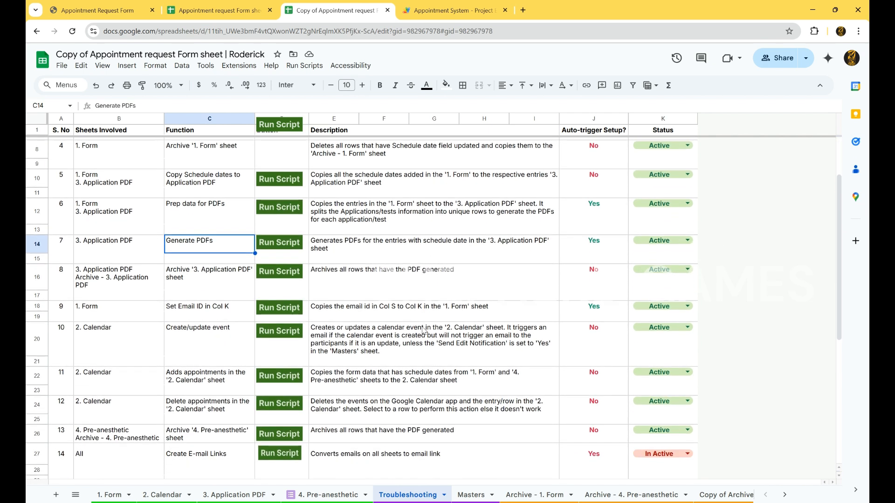
left_click(283, 298)
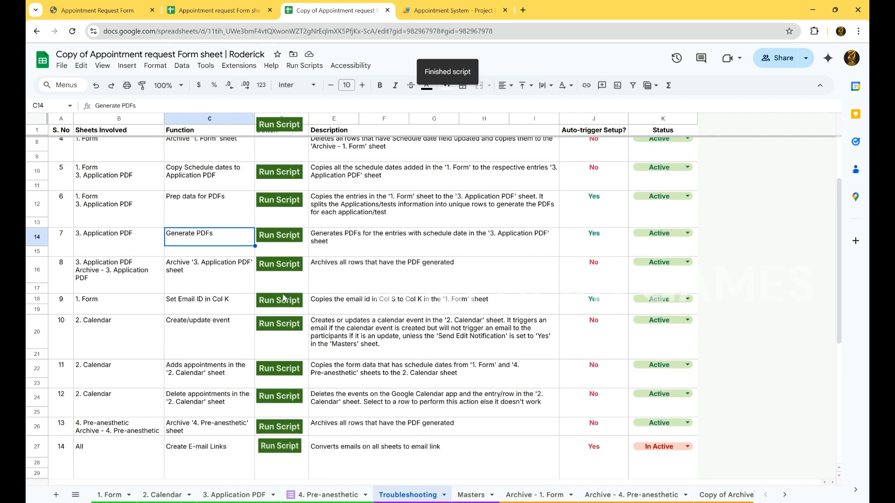
Clear the appointment row from the 2. Calendar sheet
left_click(172, 494)
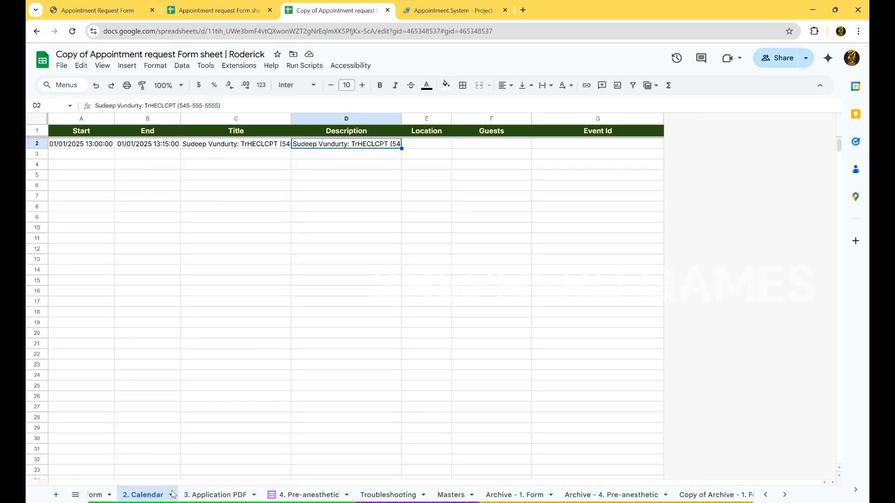
key("ctrl+a")
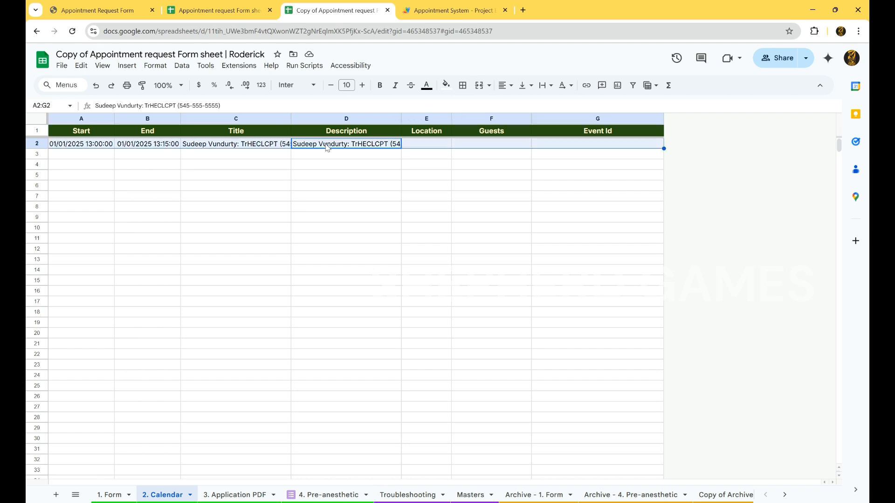
key("Tab")
key("Delete")
key("Up")
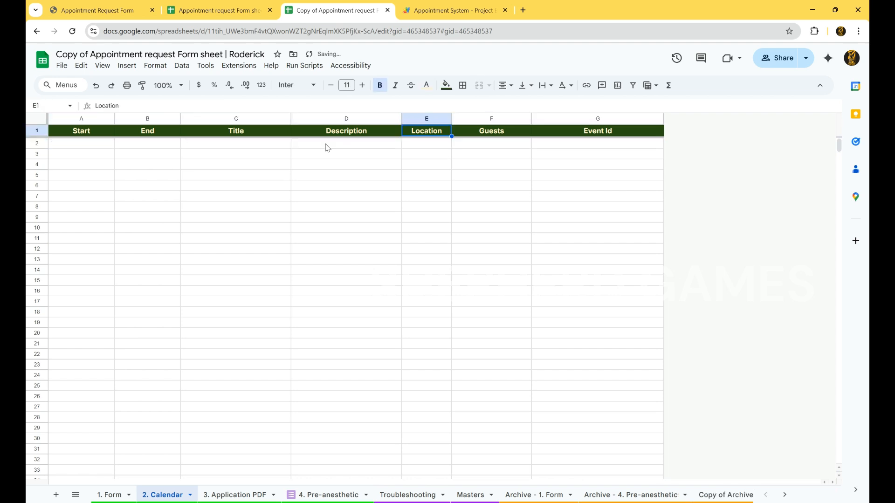
Rerun the script that adds appointments to the 2. Calendar sheet, now including the guest email
left_click(409, 494)
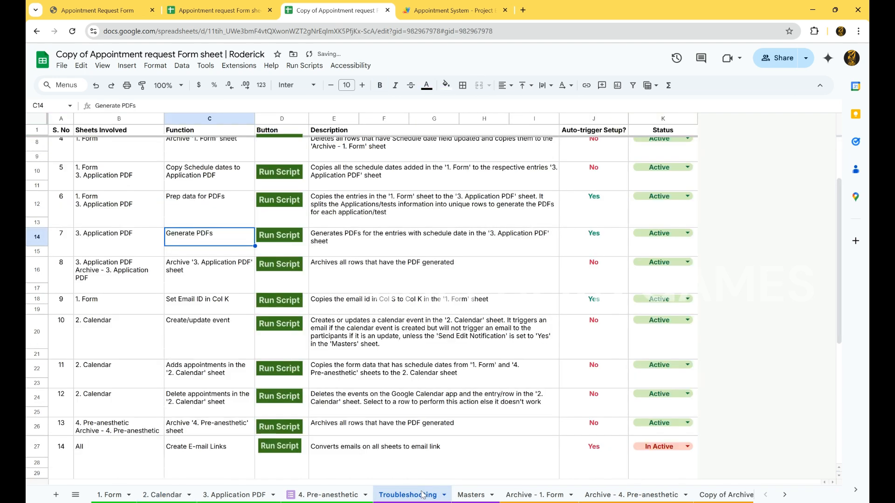
left_click(286, 372)
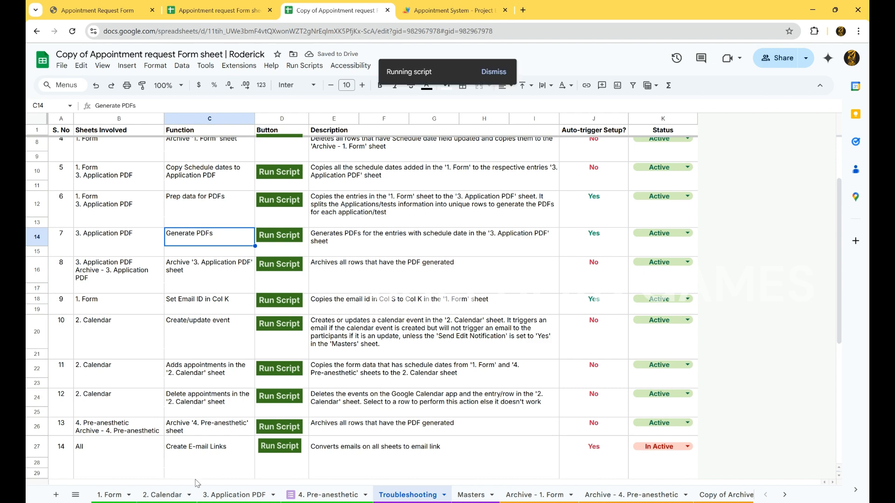
left_click(169, 497)
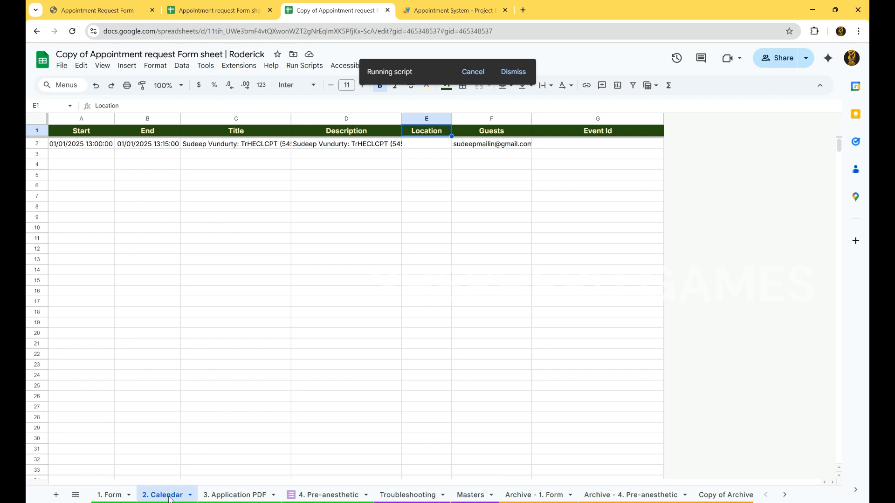
Run the Create/update event script to create the calendar event for the appointment row
left_click(410, 496)
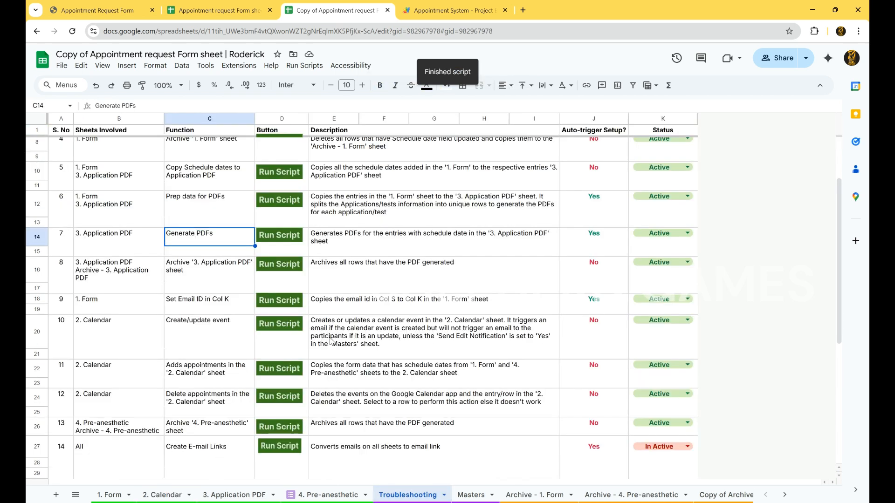
left_click(281, 326)
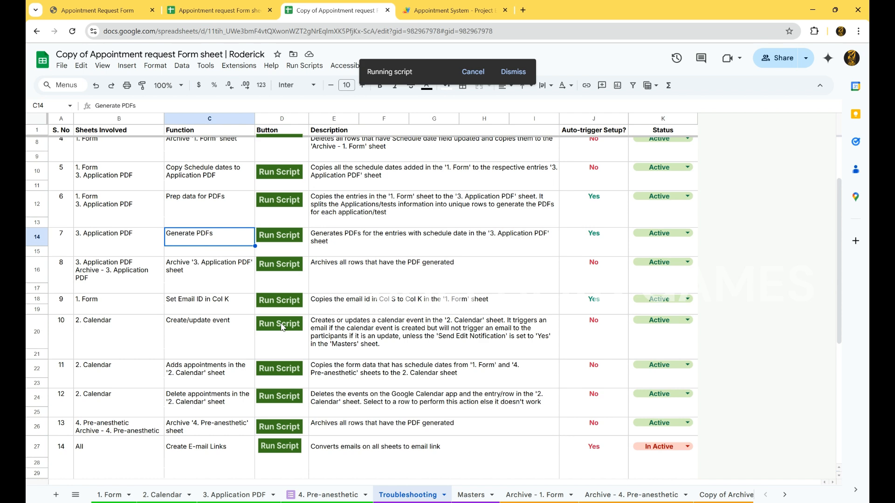
left_click(170, 496)
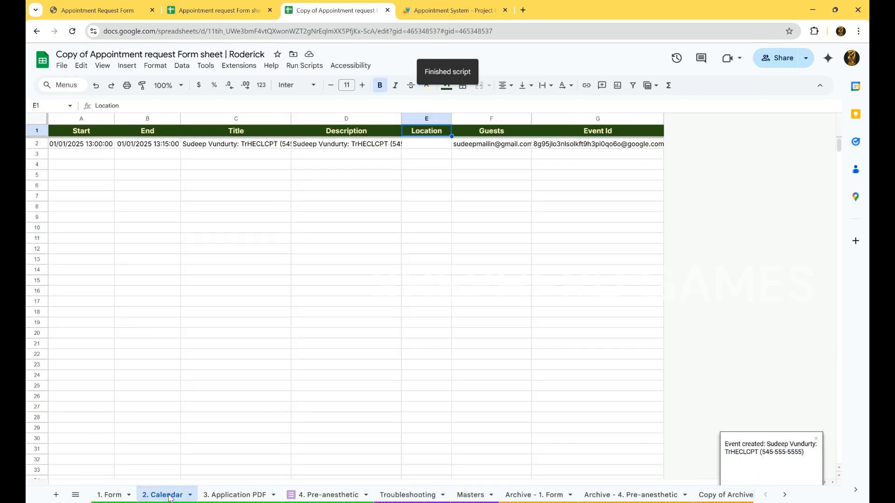
Open Google Calendar in a new browser tab
left_click(523, 10)
type("ca")
key("Return")
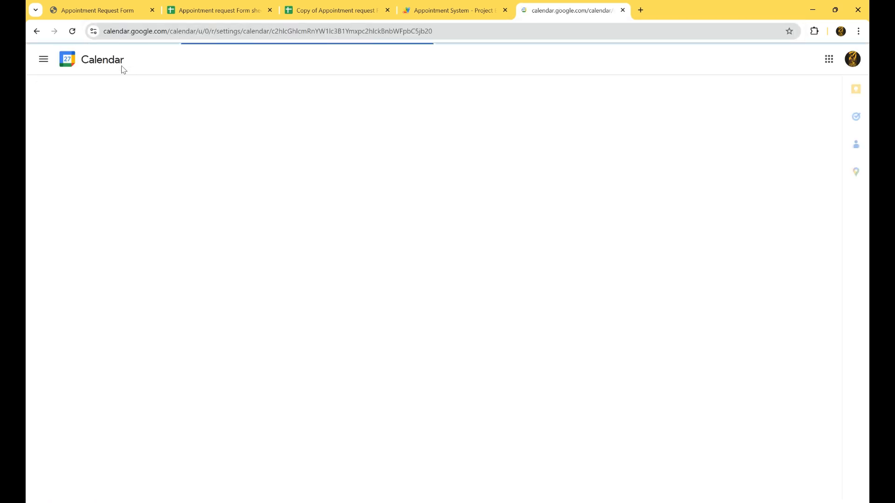
left_click(44, 59)
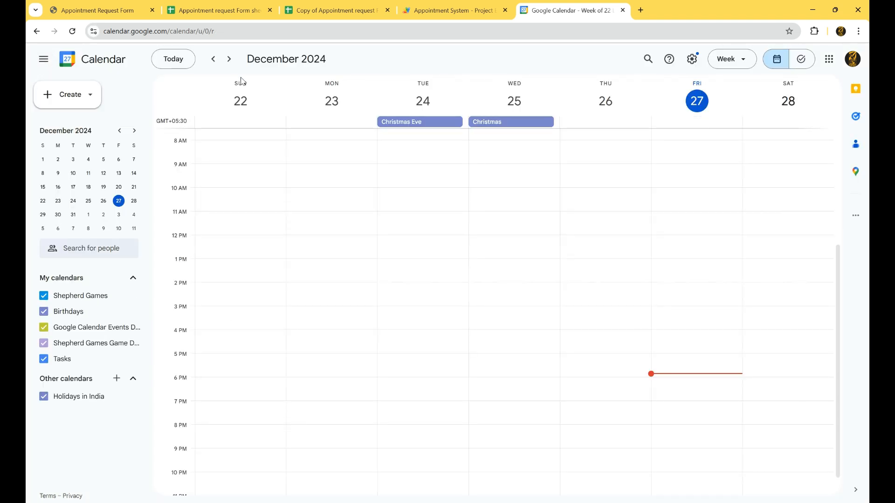
Navigate to the week of 2 January 2025 and open the created appointment's details
left_click(228, 60)
left_click(229, 59)
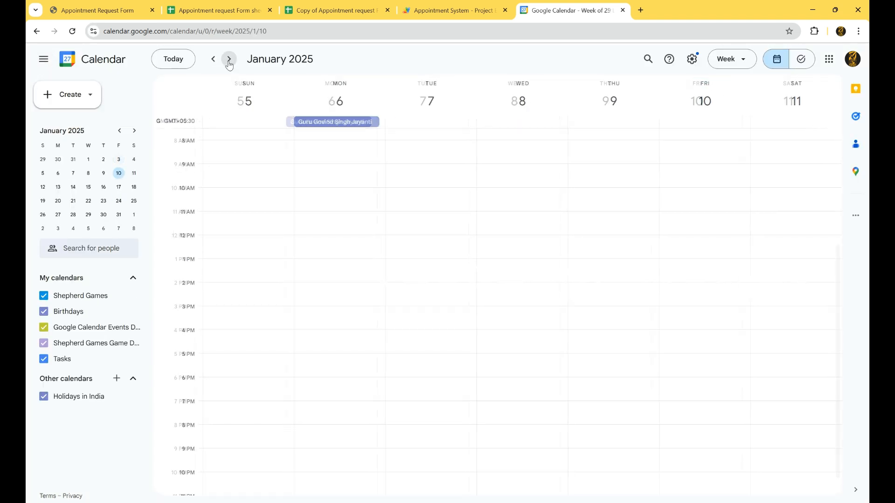
left_click(213, 59)
scroll(269, 221, "down", 1)
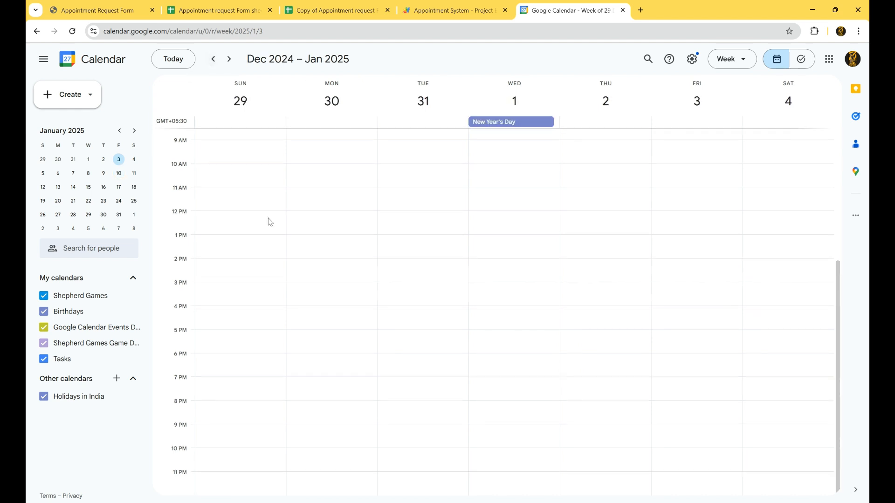
scroll(269, 222, "up", 5)
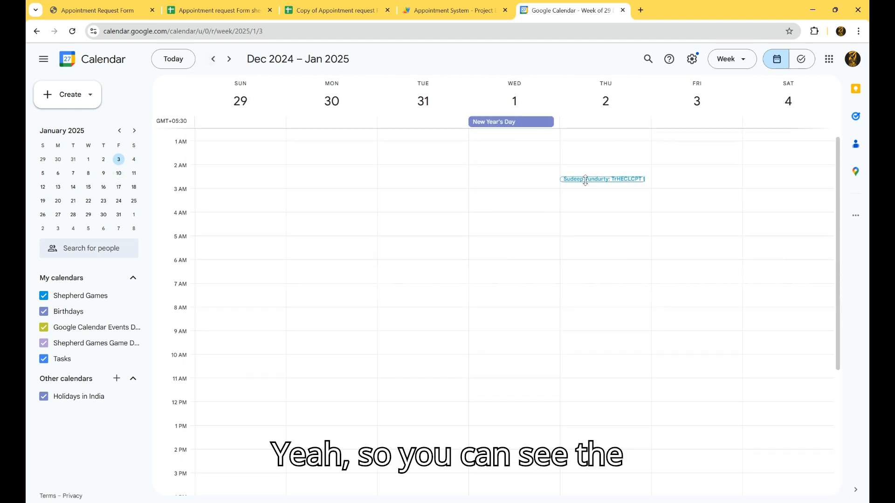
left_click(585, 180)
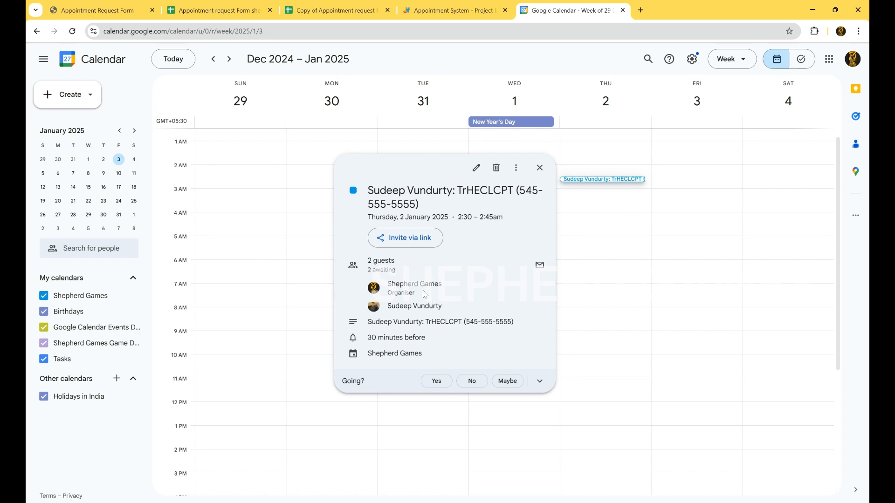
left_click(540, 168)
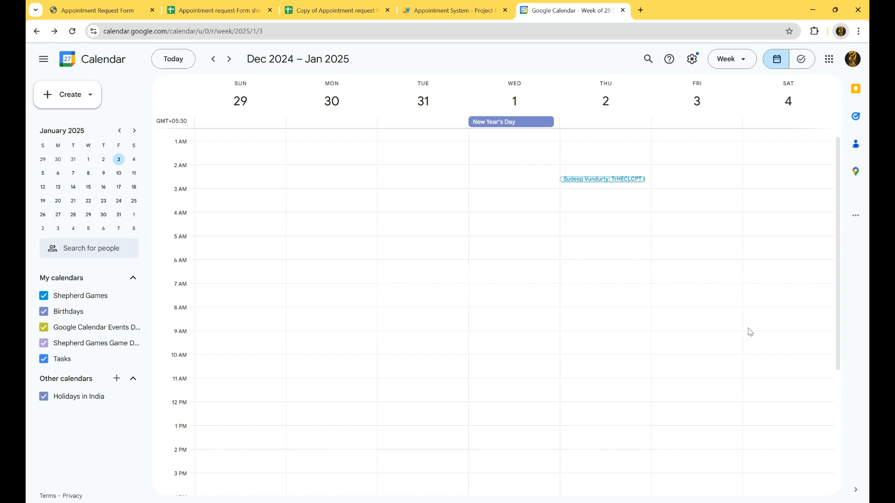
Open Gmail at mail.google.com/mail/u/0/ in a new tab
left_click(456, 4)
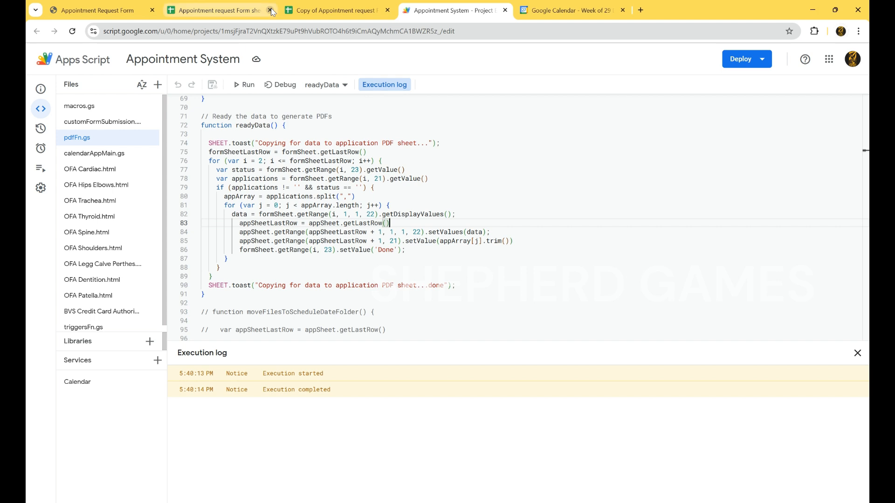
left_click(639, 10)
type("mail.google.com/mail/u/0/")
key("Return")
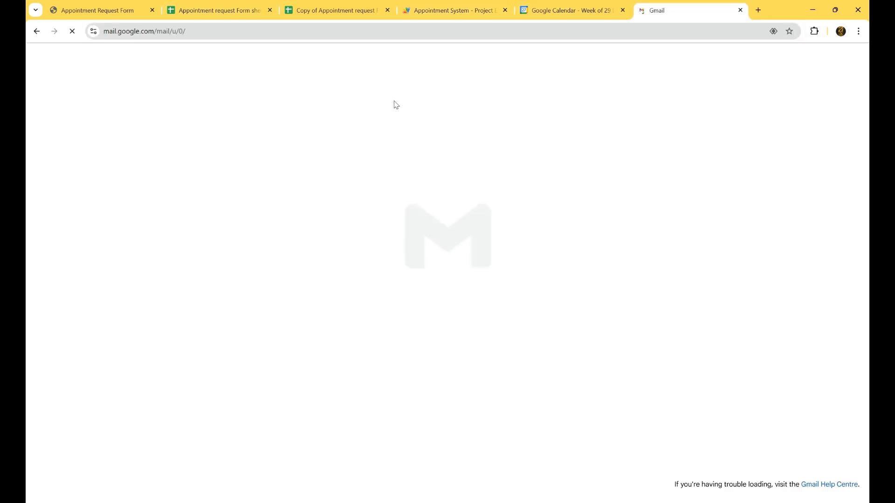
Open the invitation acceptance notification email in the inbox
left_click(279, 133)
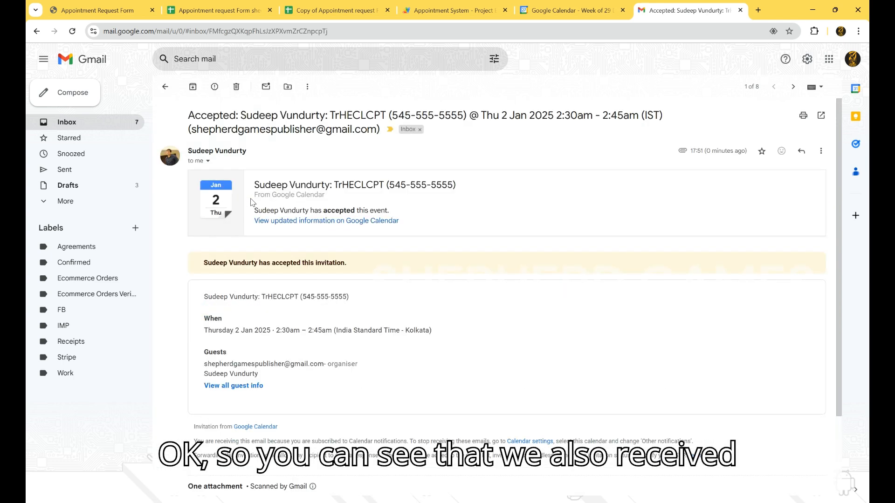
Review the guest's response status in the calendar event details, then close the event details
left_click(607, 6)
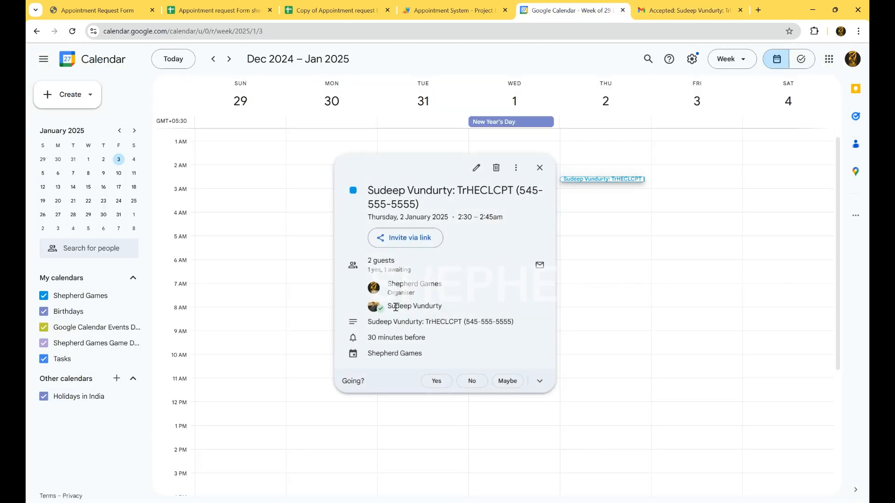
mouse_move(378, 314)
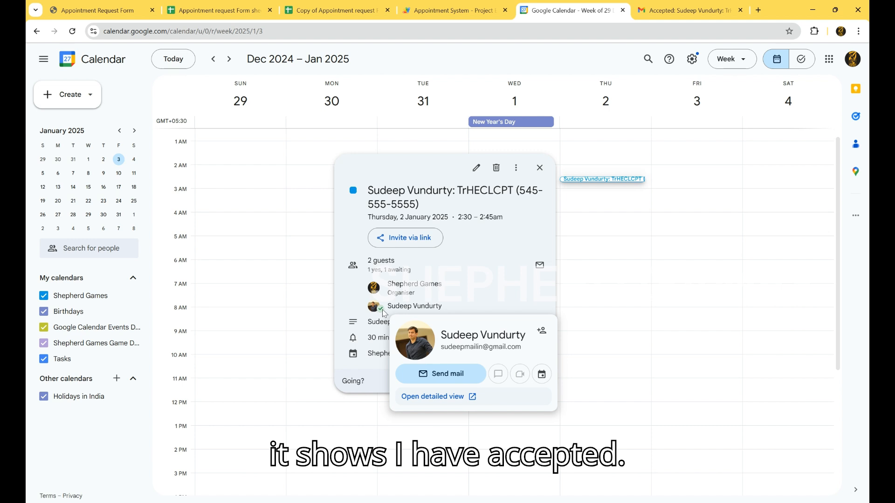
left_click(538, 170)
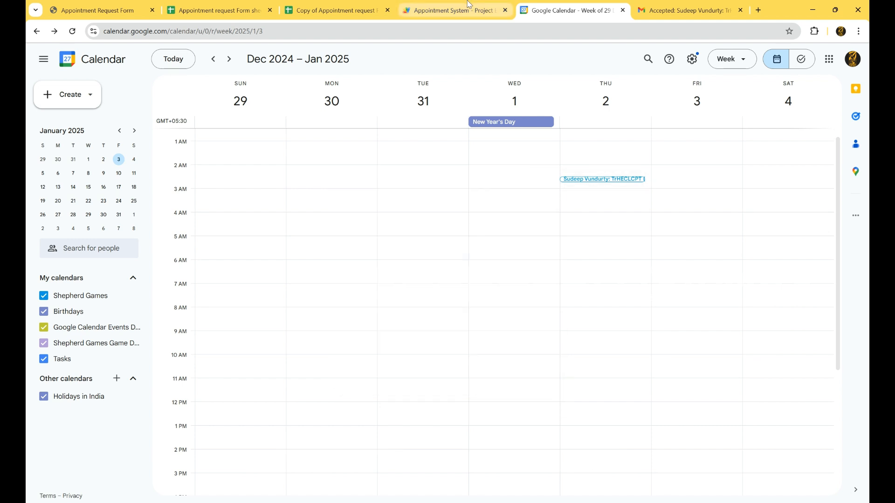
Return to the appointment request sheet and then to the Appointment Request Form page
left_click(236, 6)
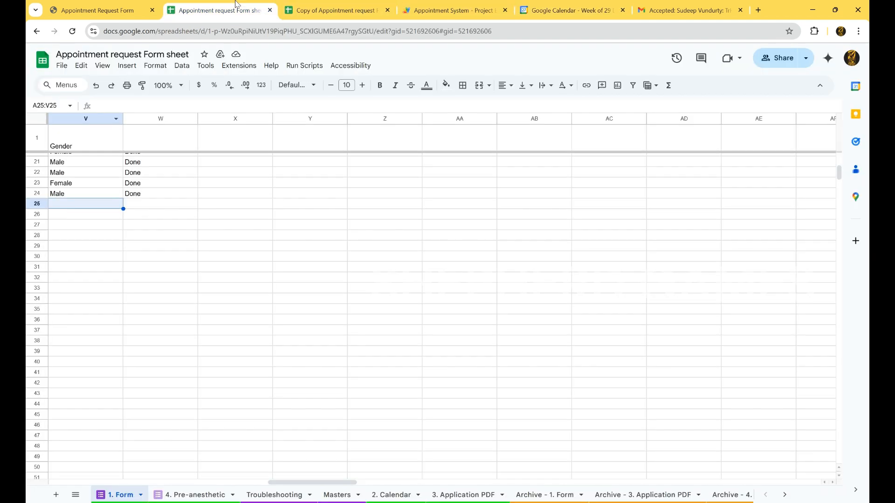
left_click(91, 10)
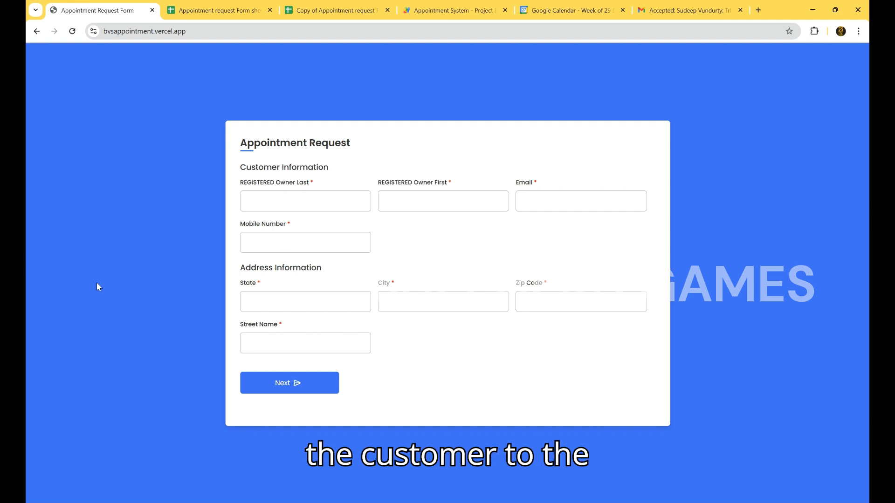